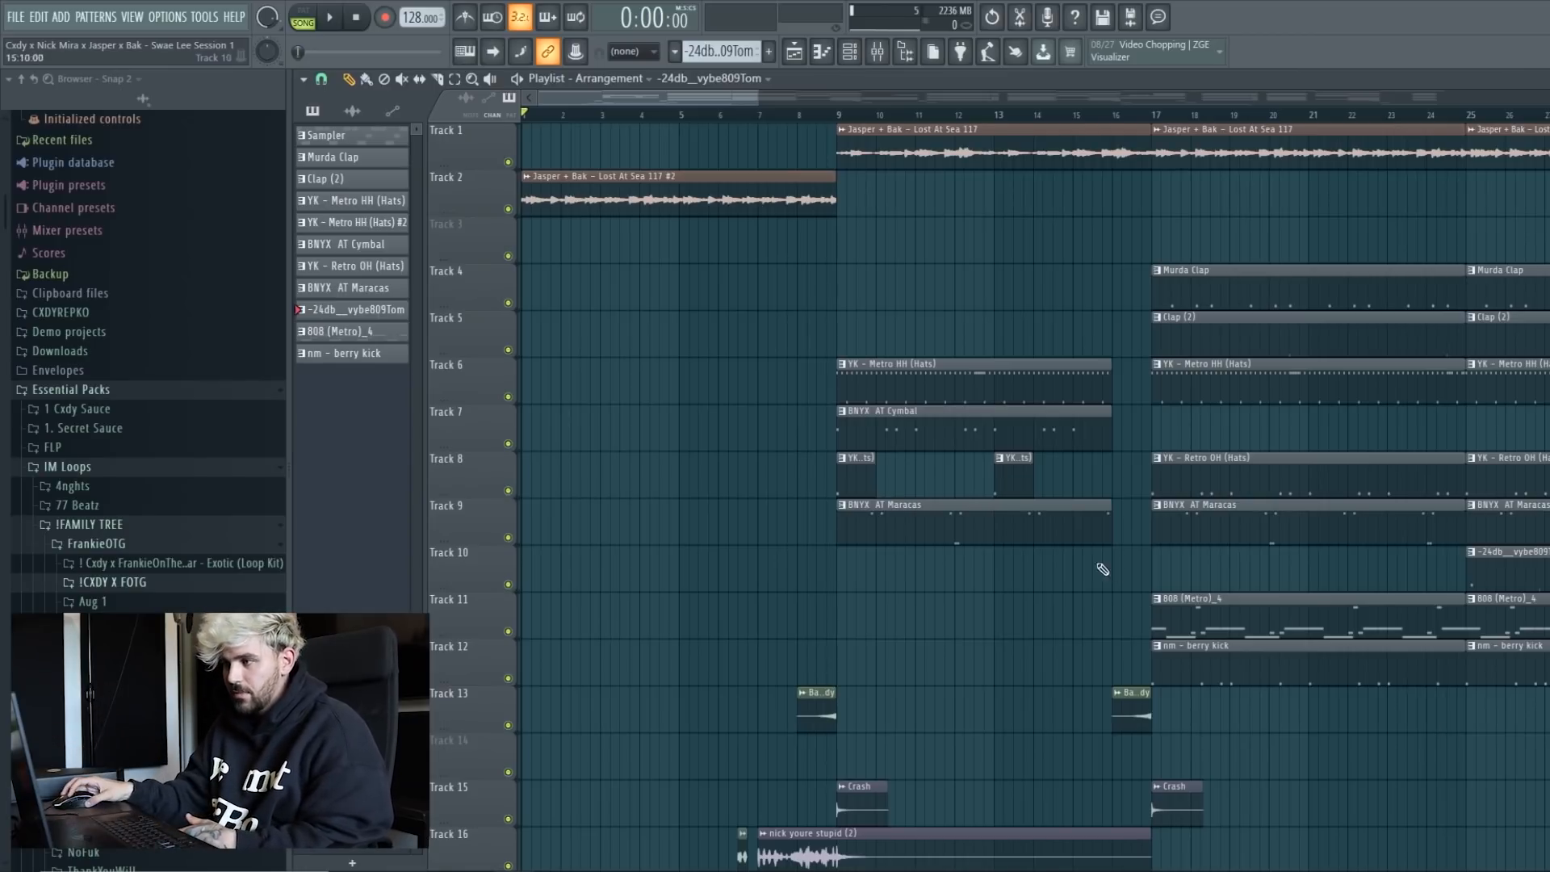
Step: Play the opening section of the arrangement, stop playback, and place the playhead at bar 9
{"action": "left_click_drag", "start_coordinate": [1158, 116], "coordinate": [1025, 123]}
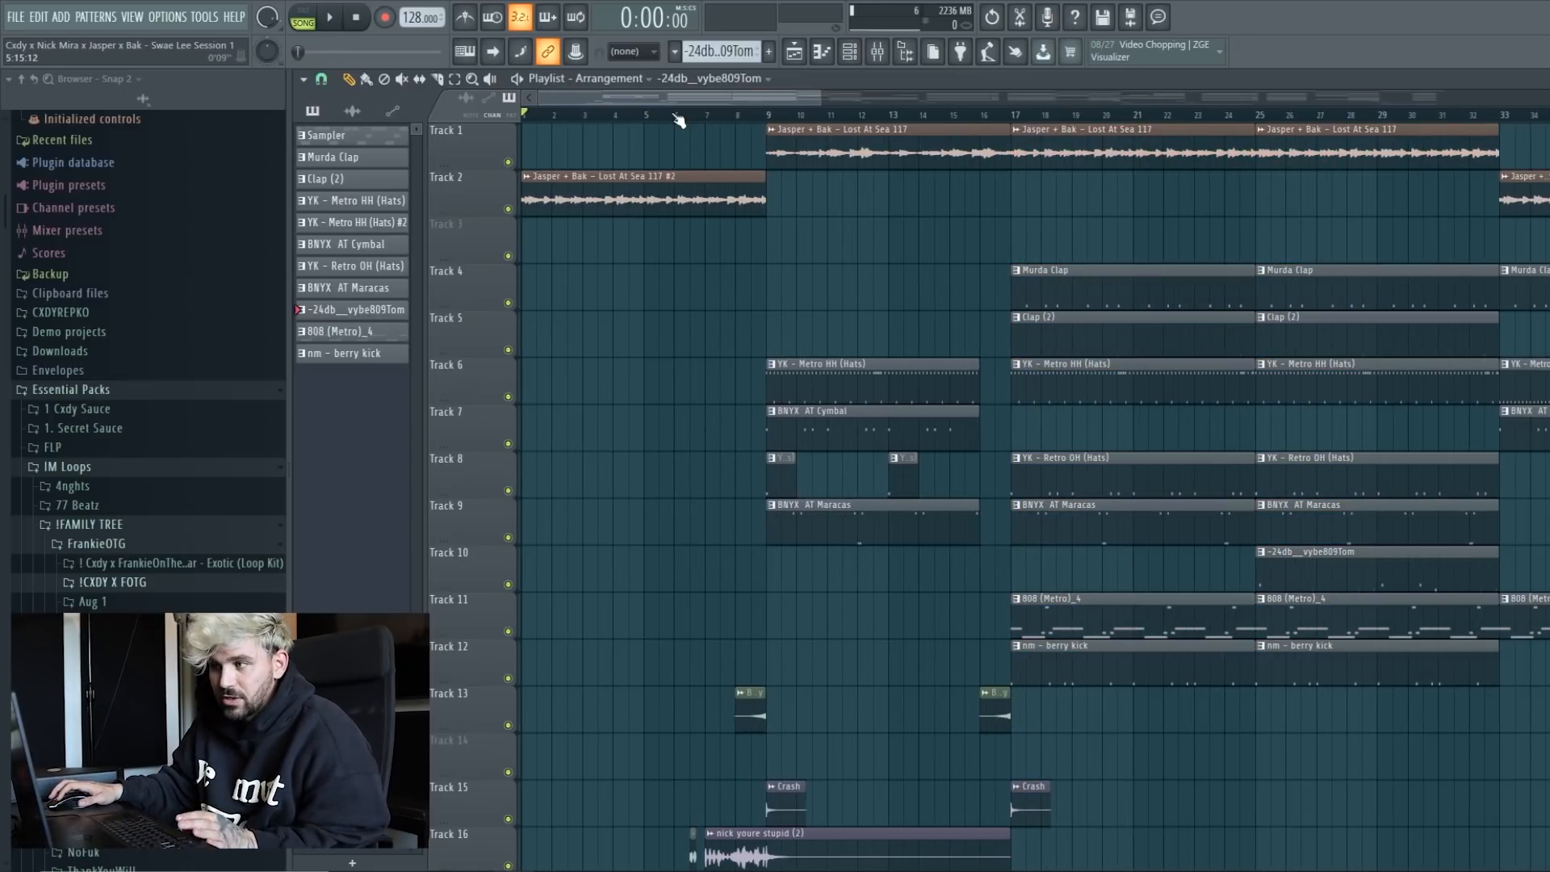
{"action": "key", "text": "space"}
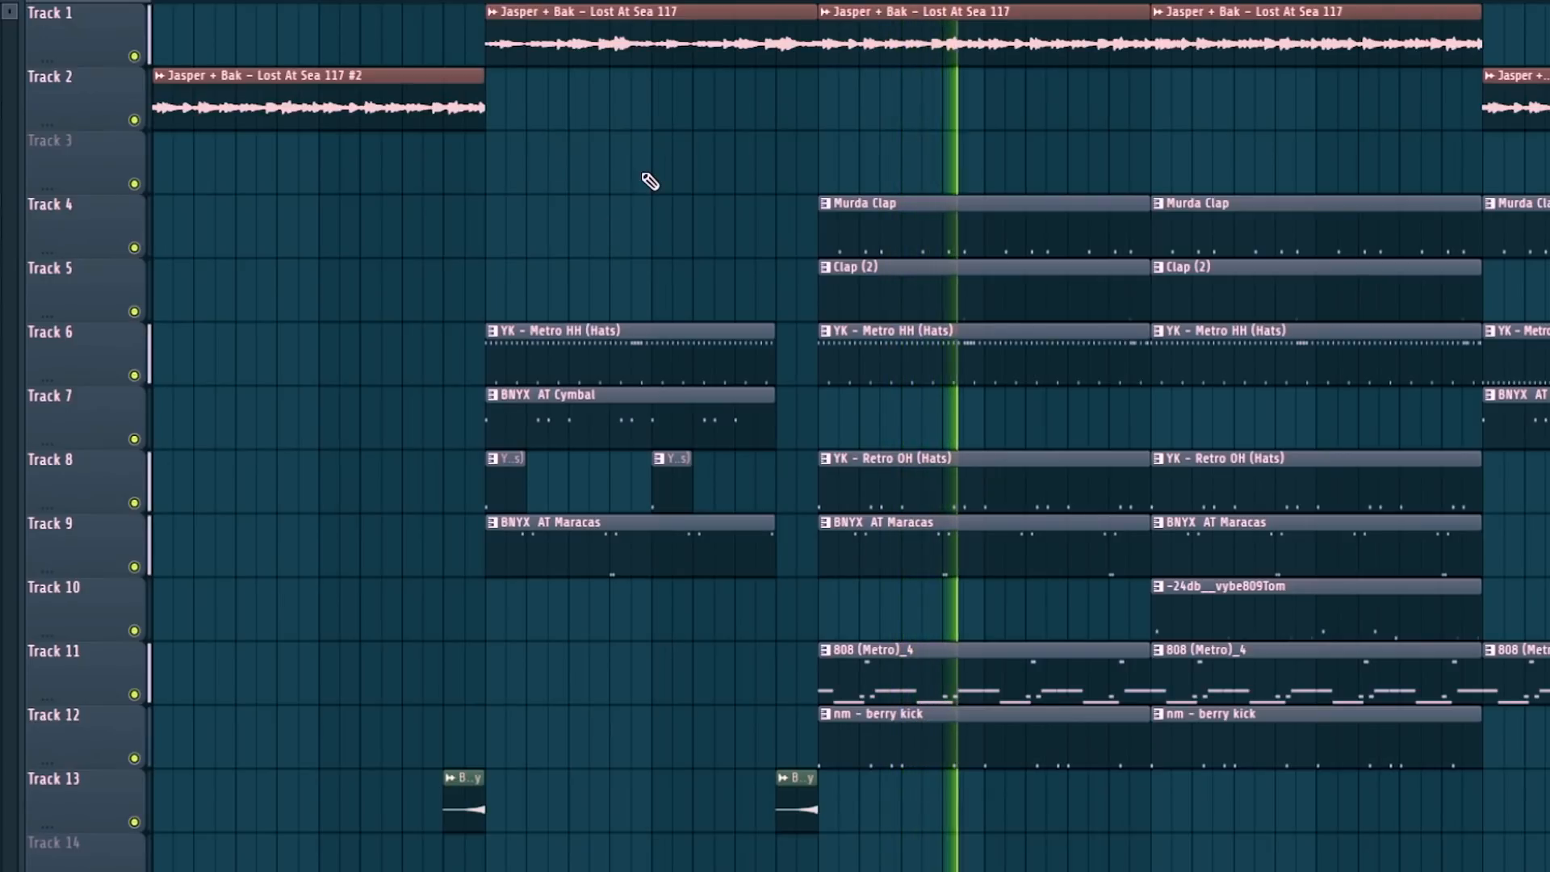
{"action": "key", "text": "space"}
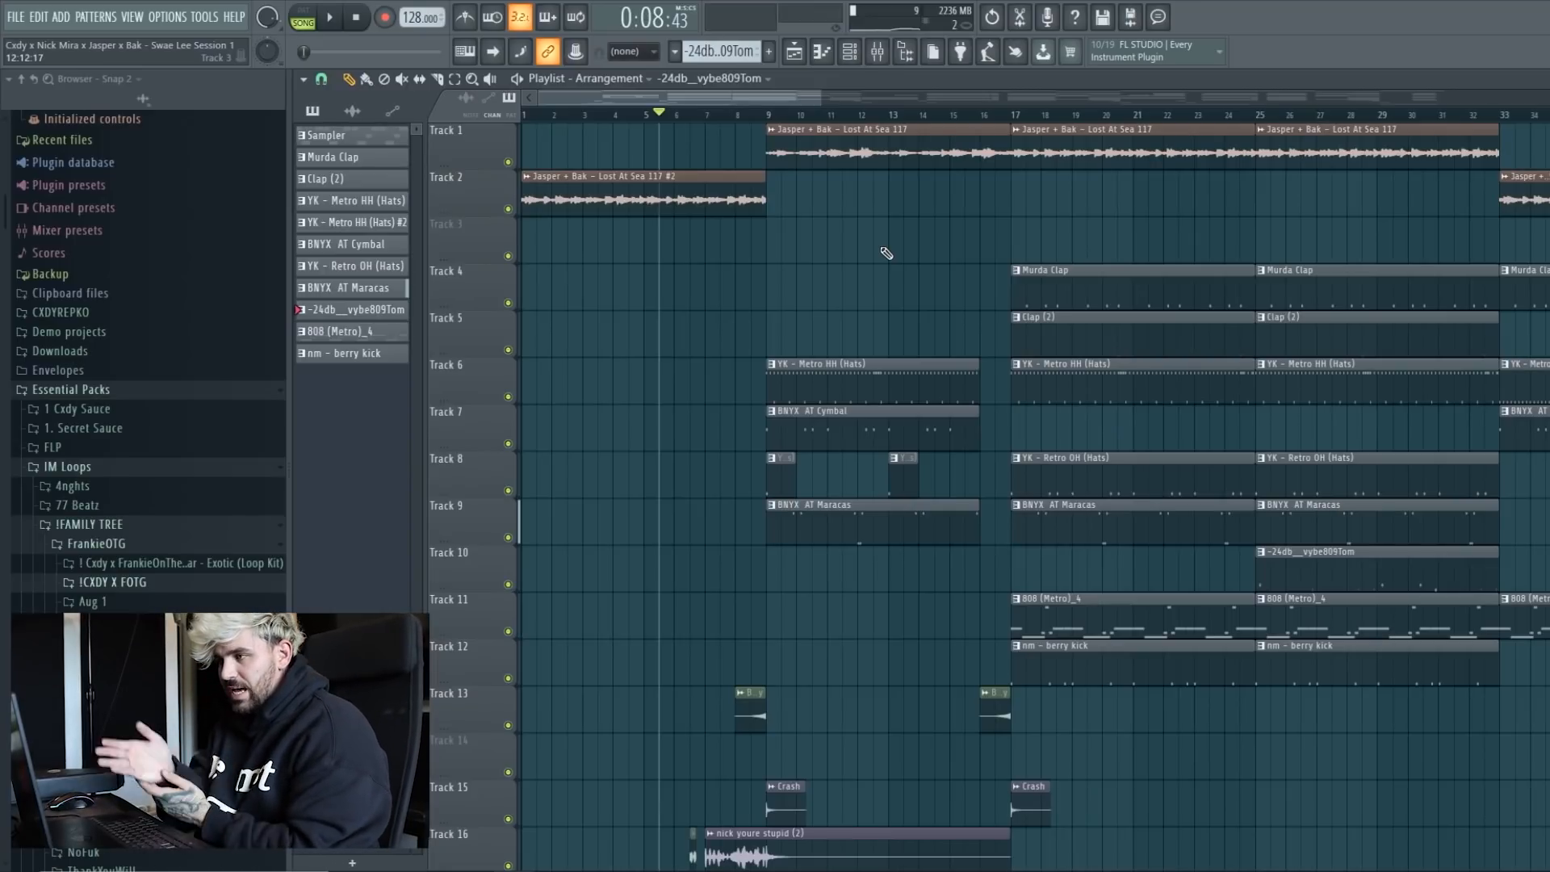
{"action": "left_click", "coordinate": [778, 117]}
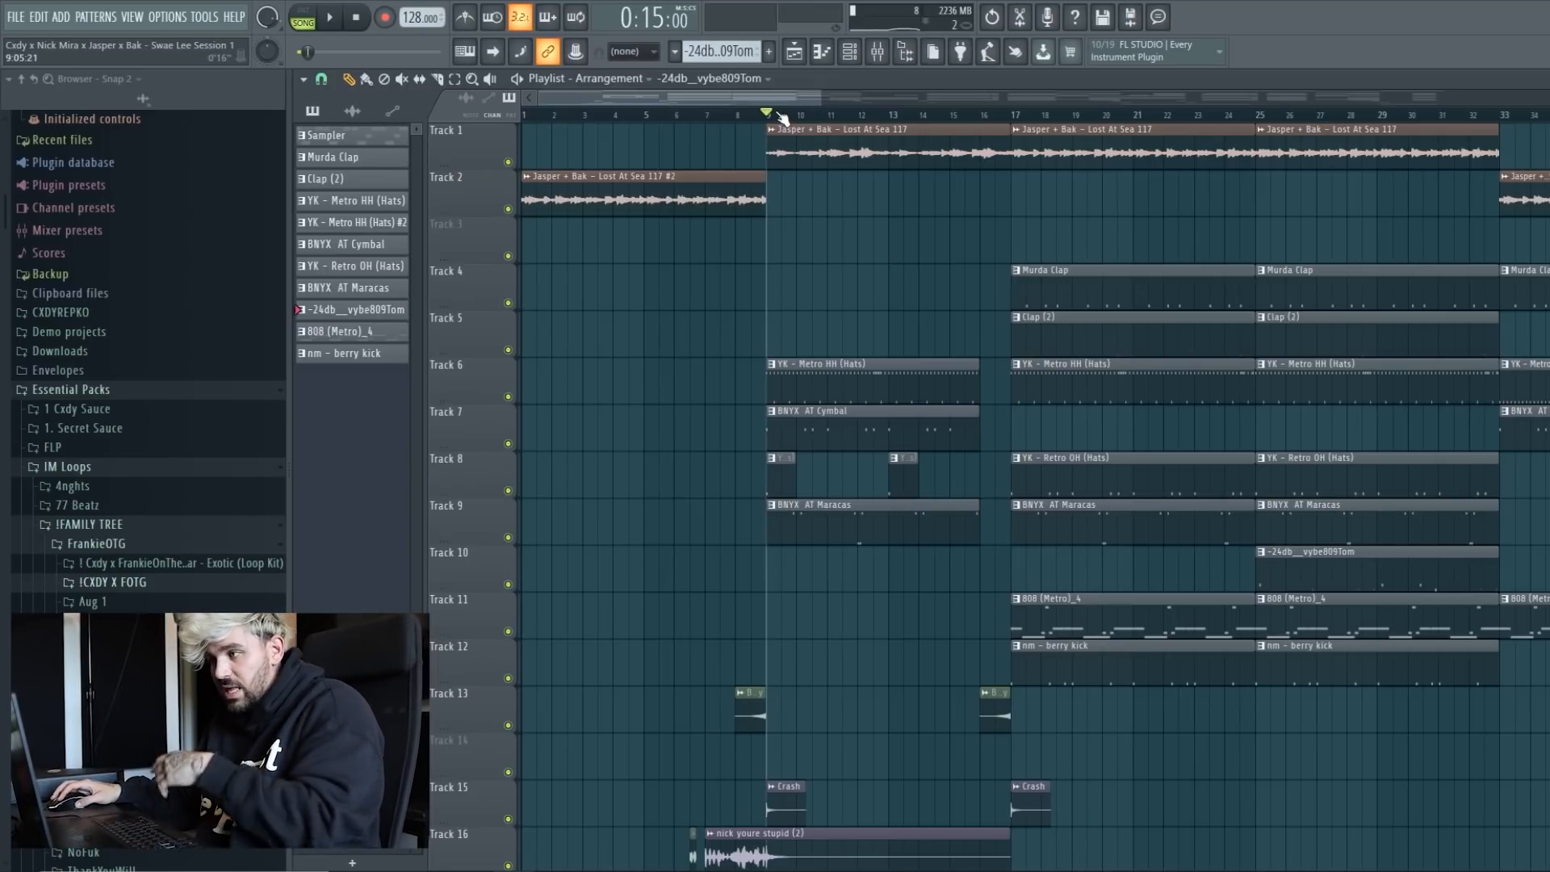
Step: Mark bars 9 to 17 as the time selection and select the drum clips in bars 9–25
{"action": "double_click", "coordinate": [686, 177]}
{"action": "left_click", "coordinate": [759, 141]}
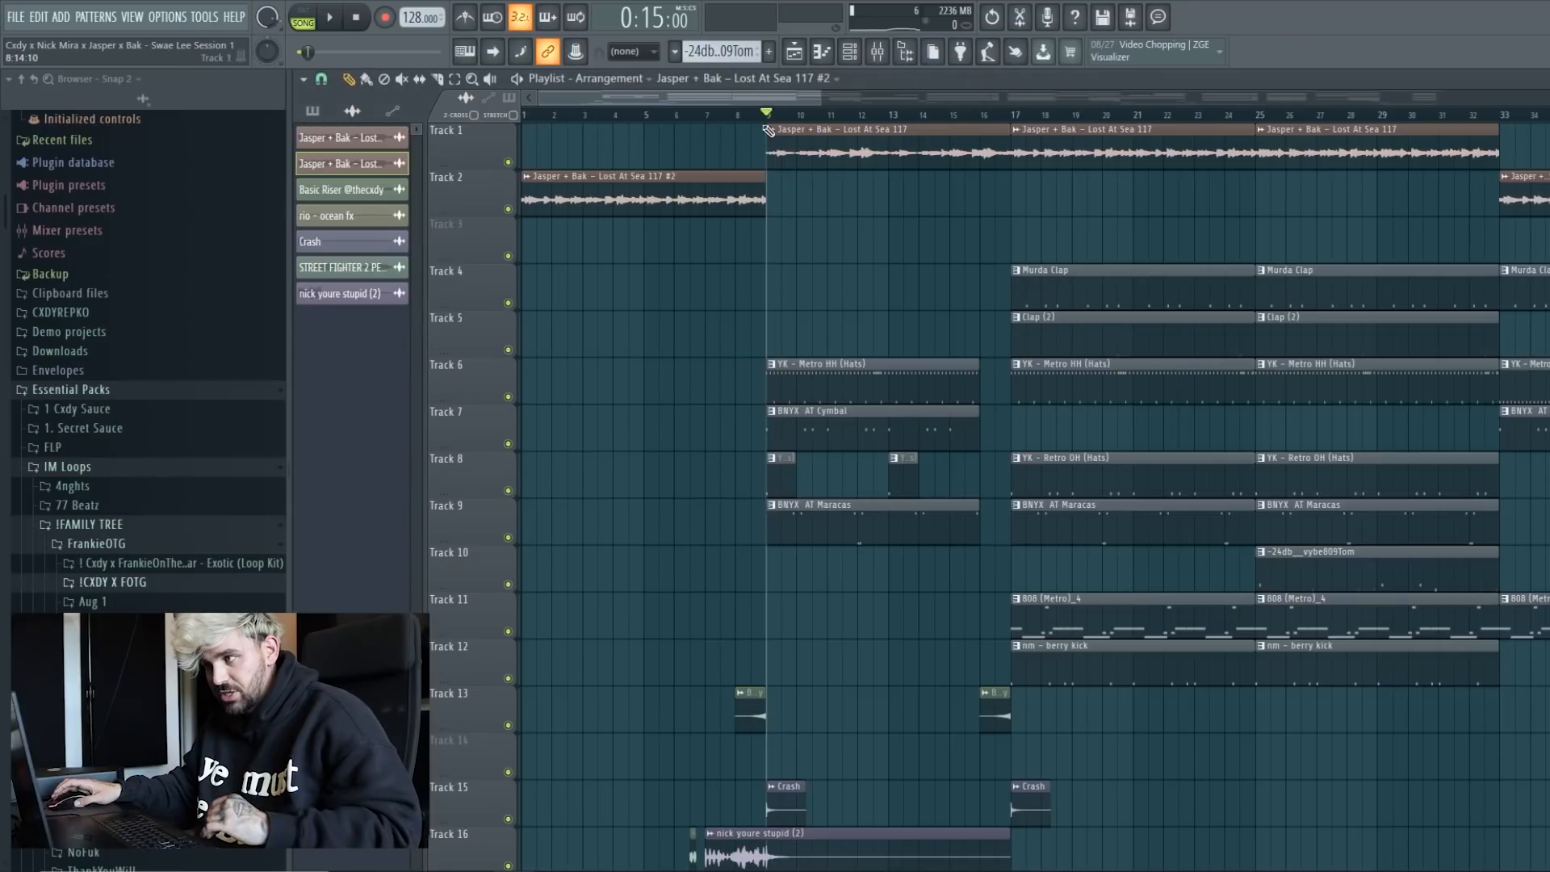
{"action": "left_click_drag", "start_coordinate": [771, 117], "coordinate": [1010, 116]}
{"action": "left_click_drag", "start_coordinate": [804, 320], "coordinate": [912, 589]}
{"action": "left_click_drag", "start_coordinate": [1235, 683], "coordinate": [983, 286]}
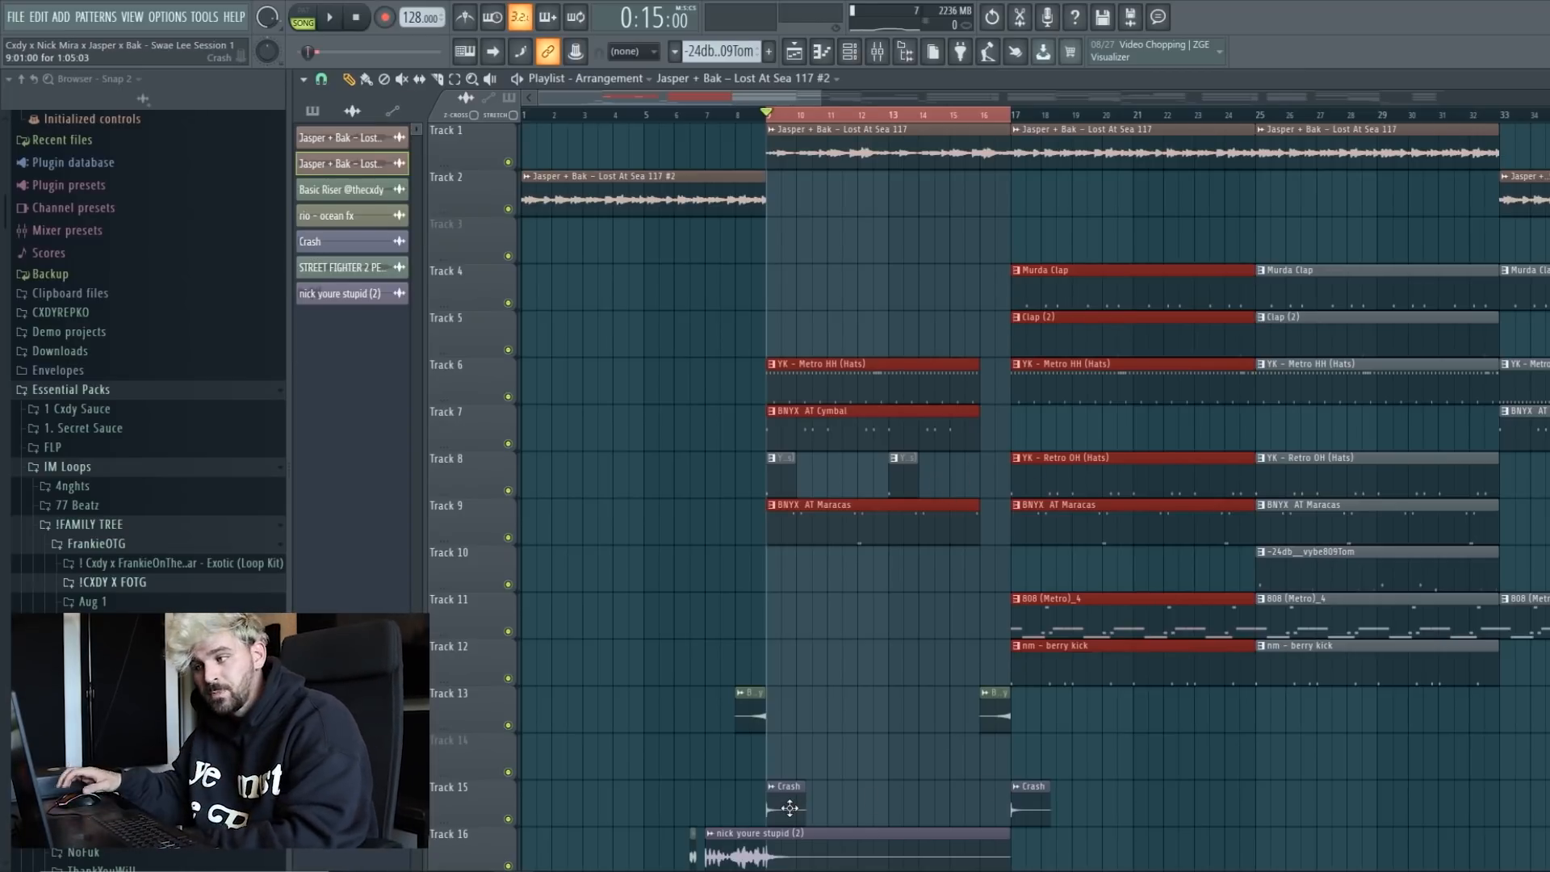
Step: Inspect the notes of the BNYX AT Cymbal pattern in the piano roll and return to the playlist
{"action": "double_click", "coordinate": [799, 416]}
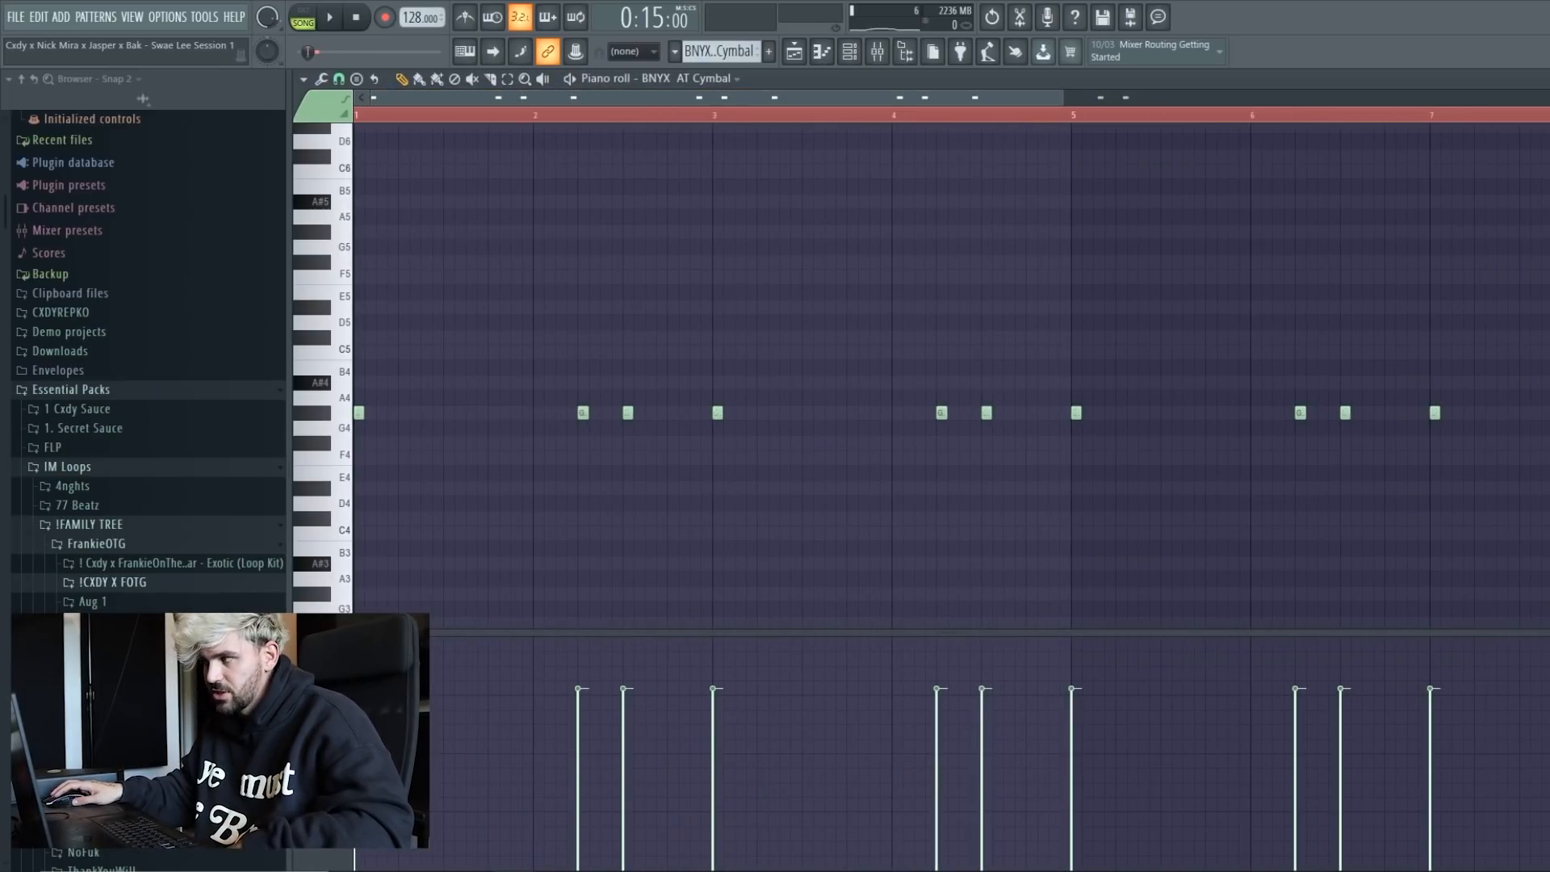
{"action": "key", "text": "Escape"}
{"action": "key", "text": "Escape"}
Step: Mute the melody on Track 1 and listen to the drums from bar 9
{"action": "left_click", "coordinate": [508, 163]}
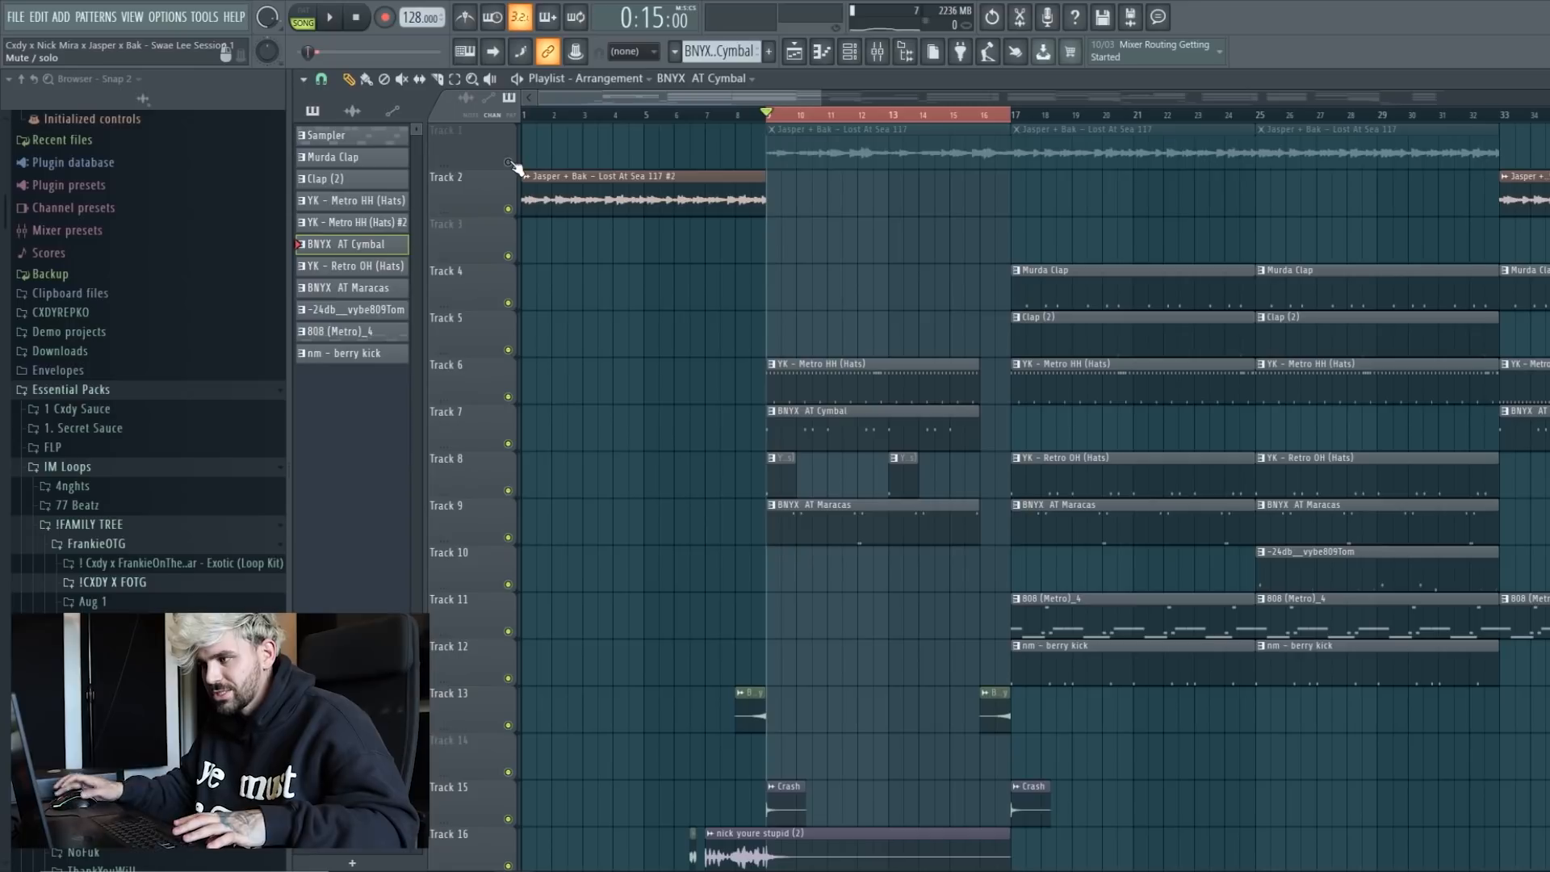
{"action": "key", "text": "space"}
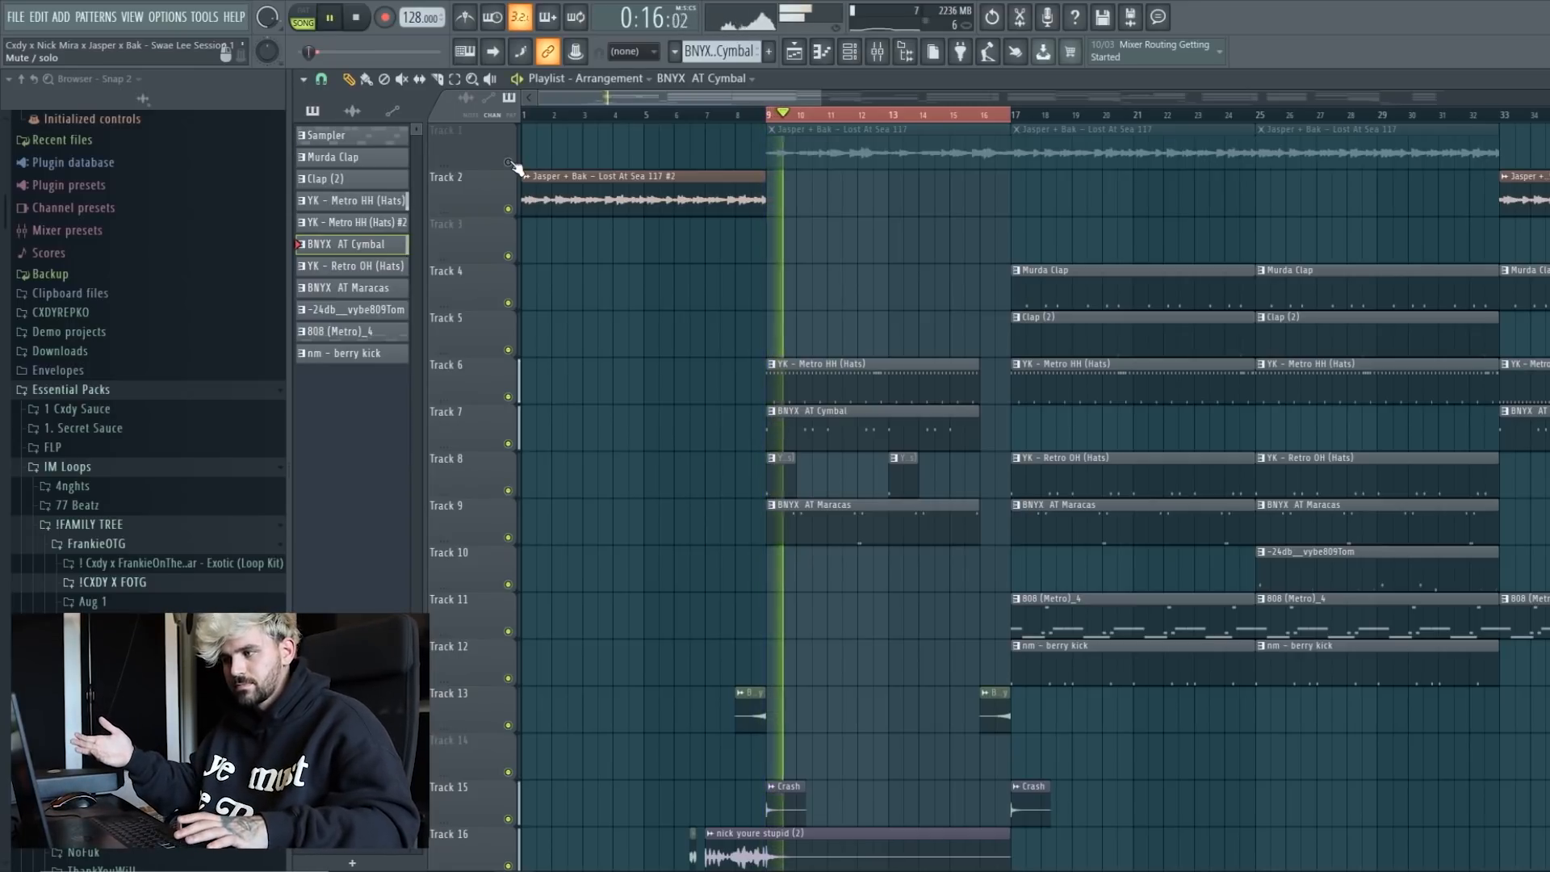
{"action": "key", "text": "space"}
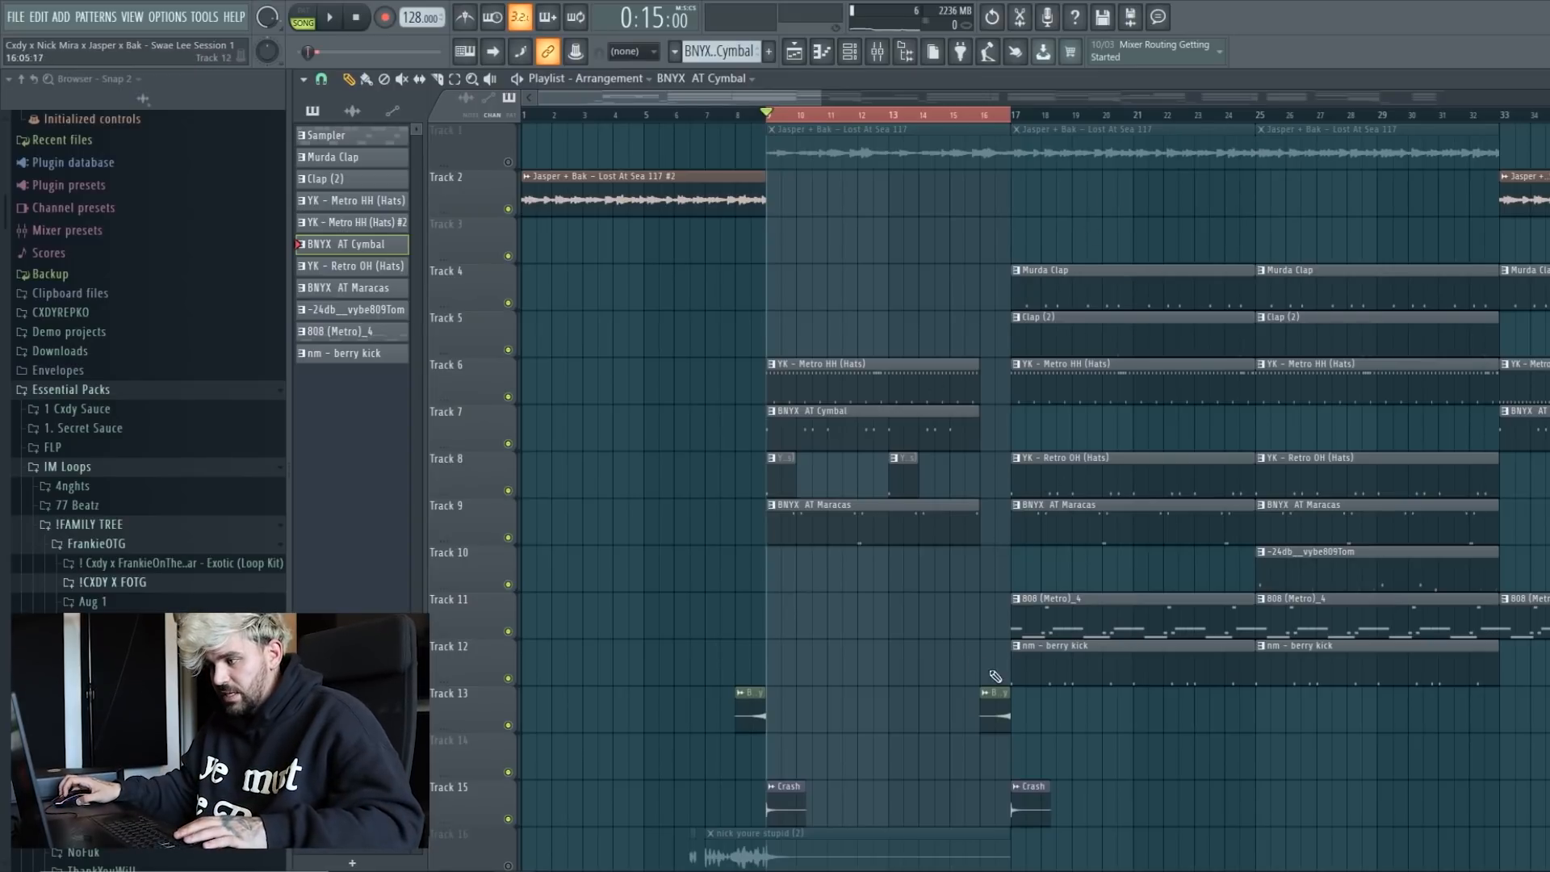
Step: Extend the Metro HH, BNYX AT Cymbal and BNYX AT Maracas clips to bar 17, and unmute all playlist tracks
{"action": "left_click_drag", "start_coordinate": [968, 588], "coordinate": [1012, 381]}
{"action": "left_click", "coordinate": [996, 323]}
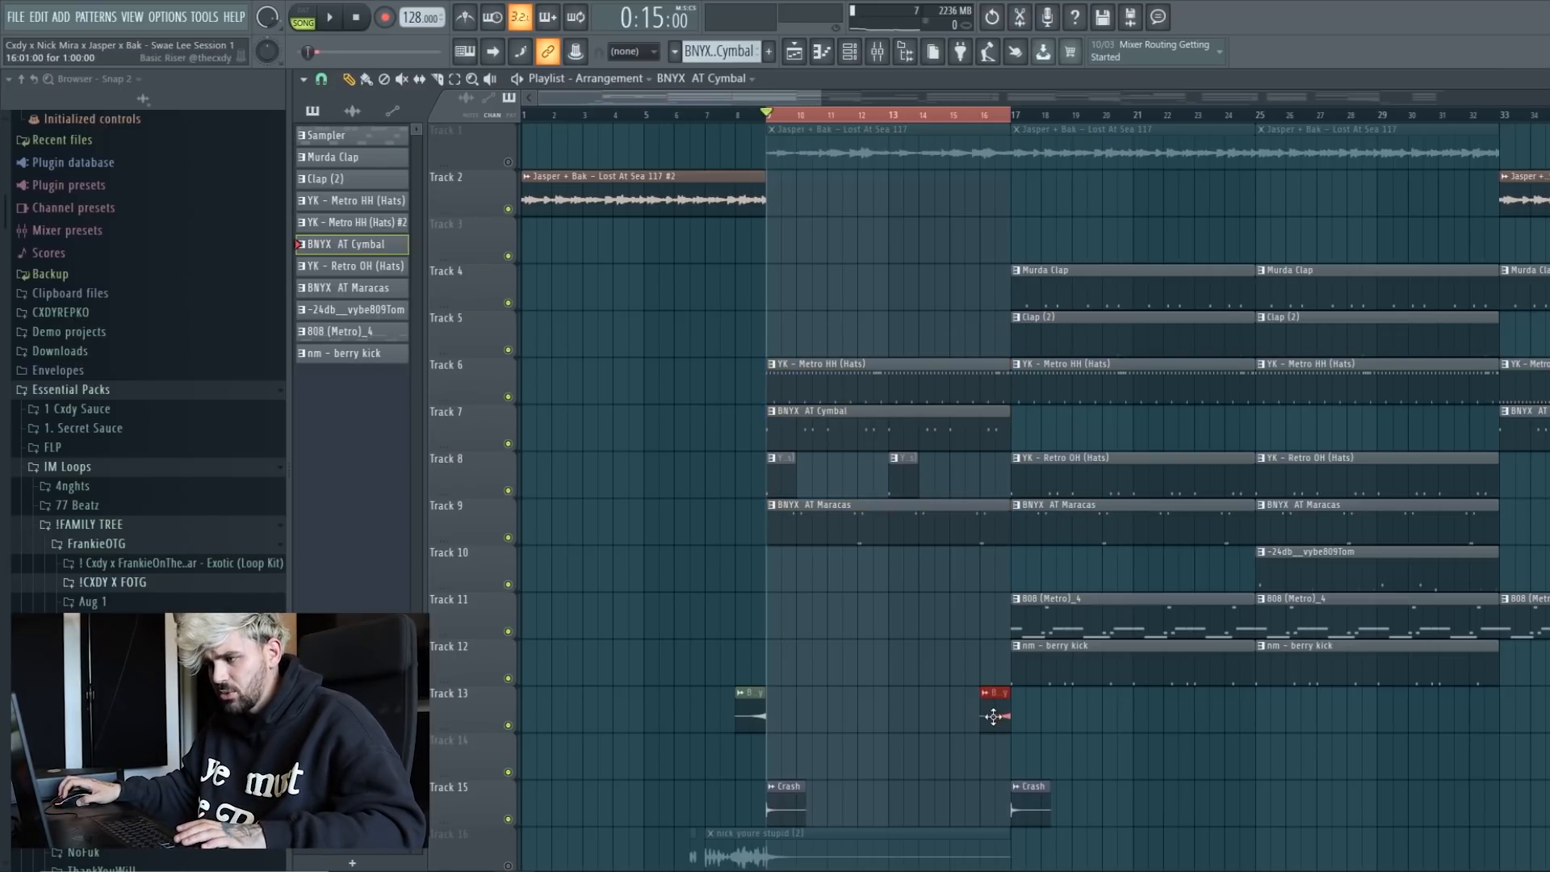
{"action": "right_click", "coordinate": [509, 398]}
{"action": "right_click", "coordinate": [509, 398]}
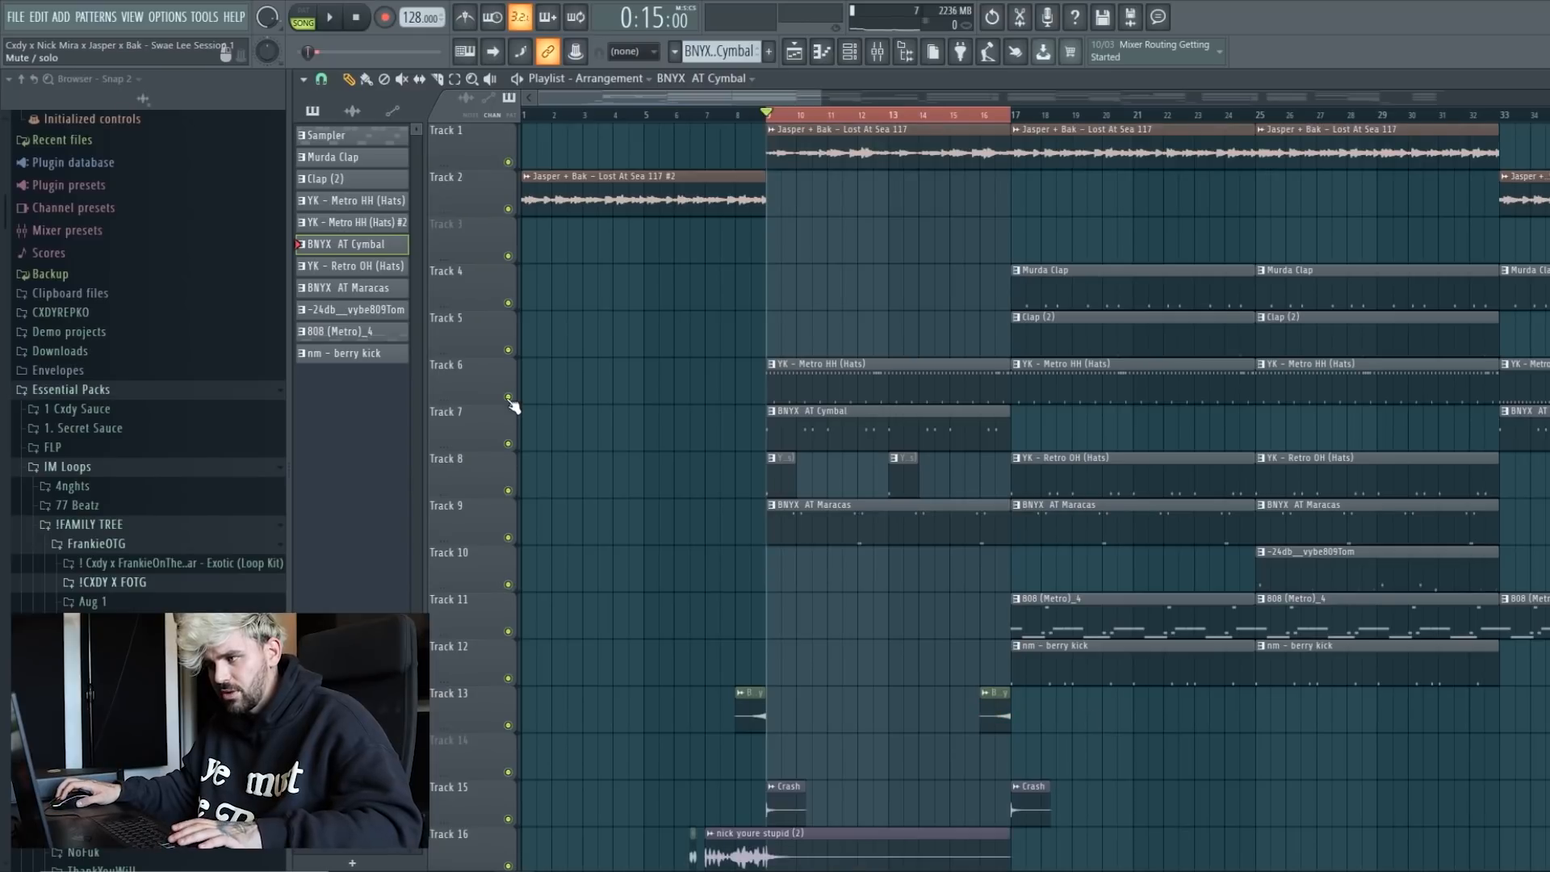
Step: Clear the time selection, trim the hi-hat, cymbal and maracas clips to end at bar 16, and play the transition from there
{"action": "key", "text": "ctrl+d"}
{"action": "right_click", "coordinate": [838, 261]}
{"action": "left_click", "coordinate": [987, 121]}
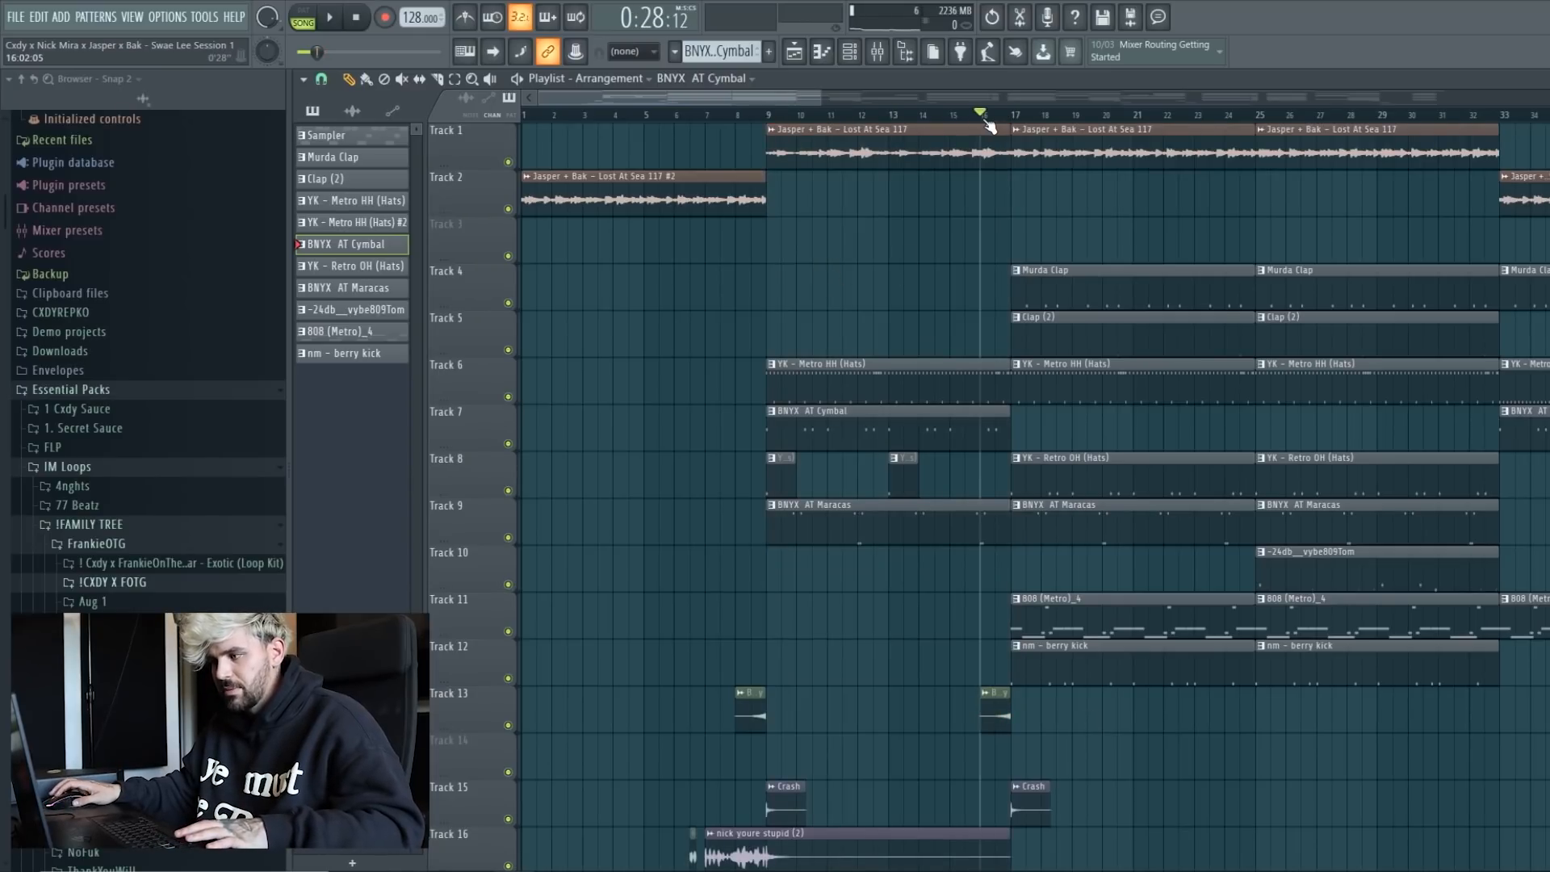
{"action": "left_click_drag", "start_coordinate": [998, 385], "coordinate": [982, 484]}
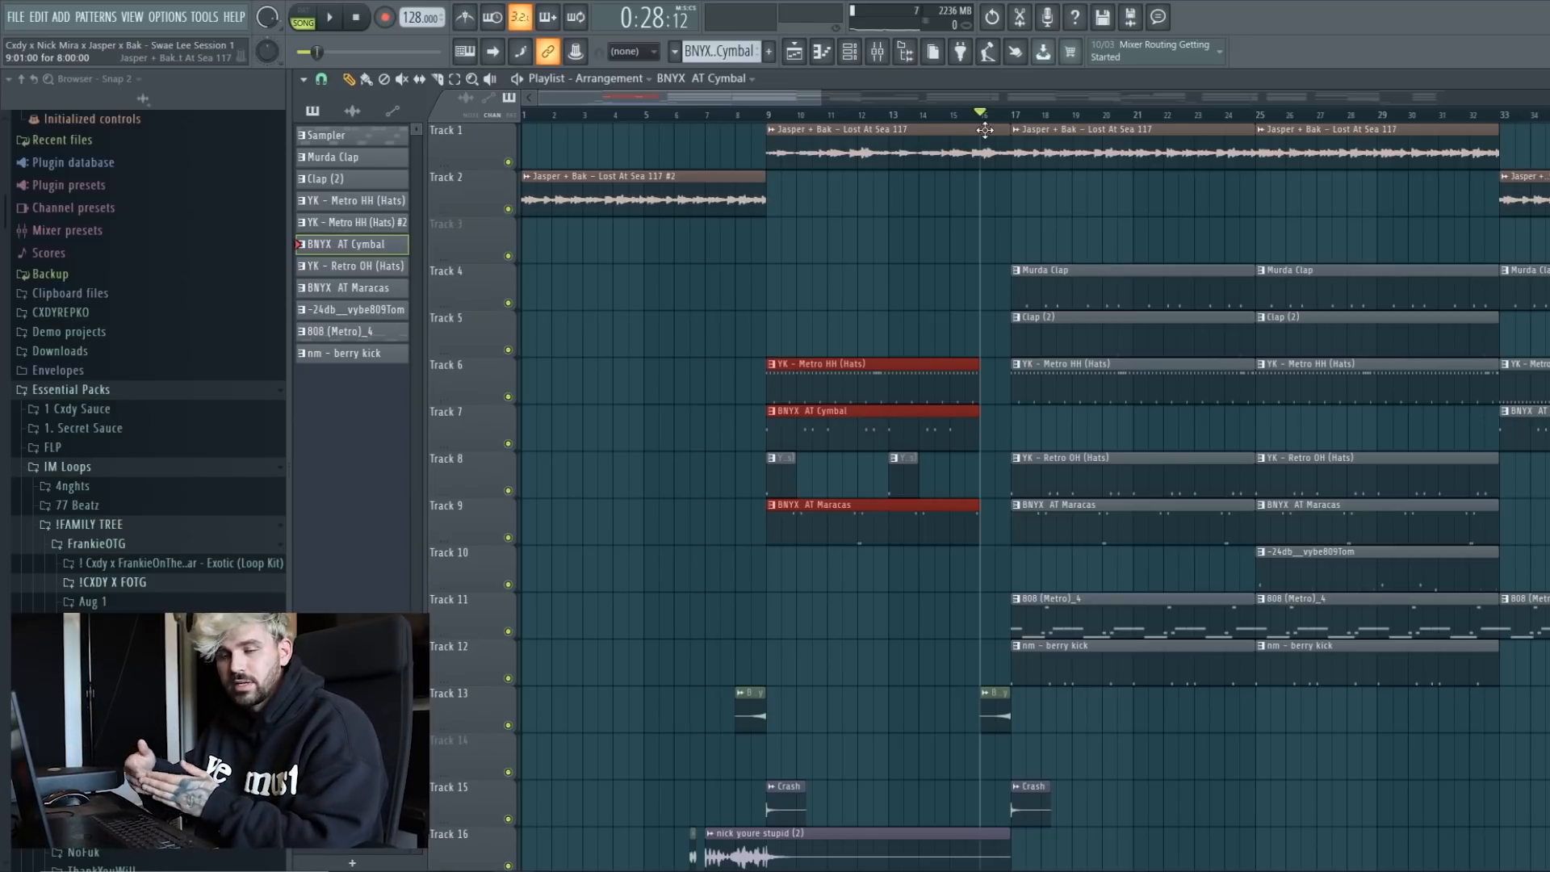
{"action": "key", "text": "space"}
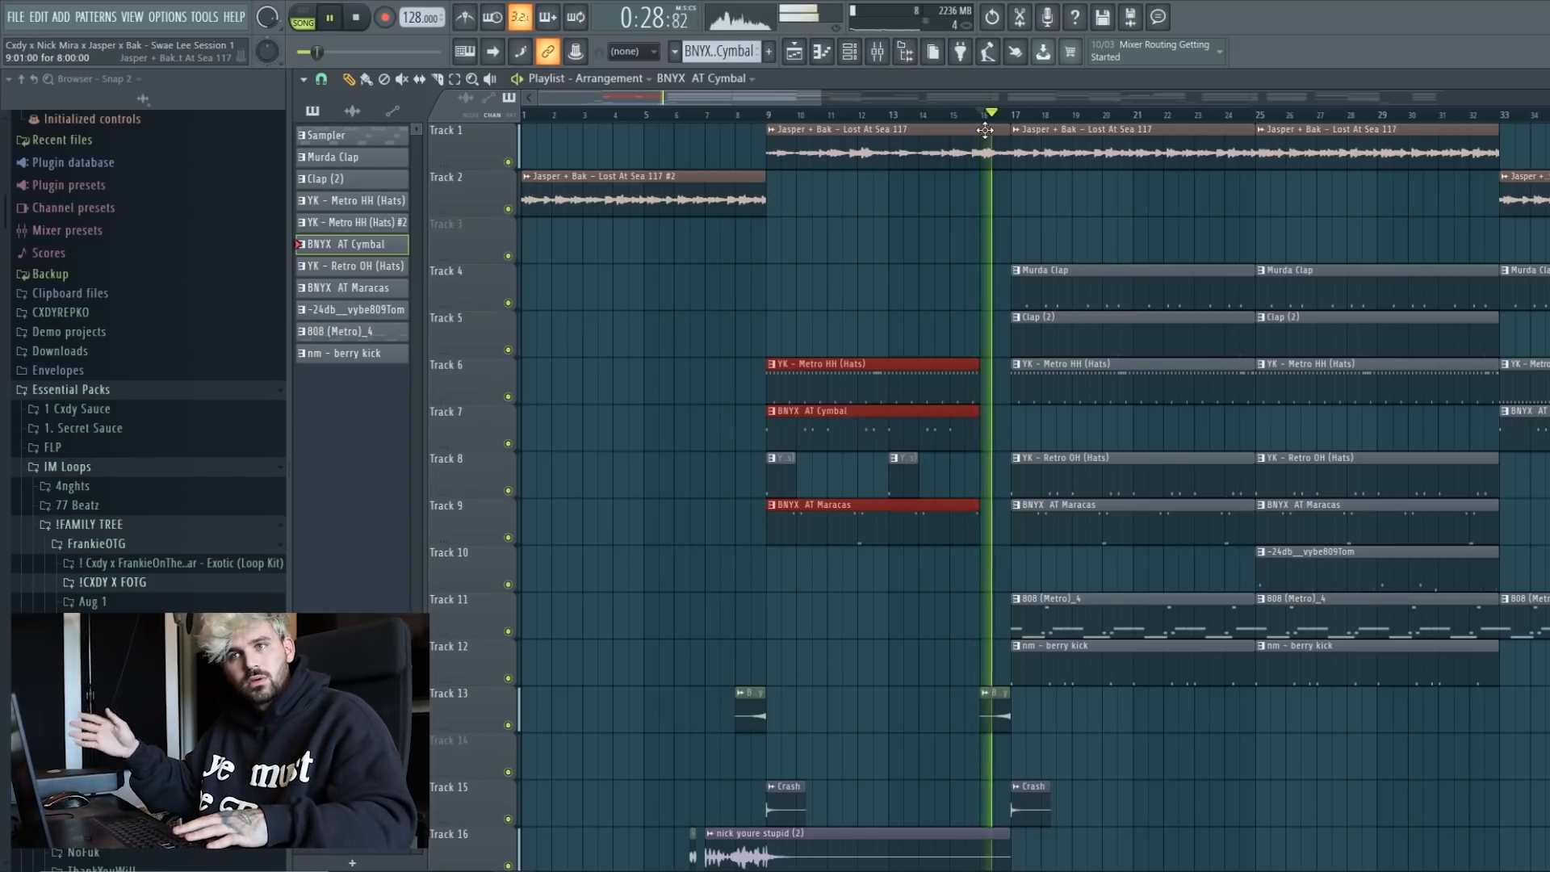
{"action": "key", "text": "space"}
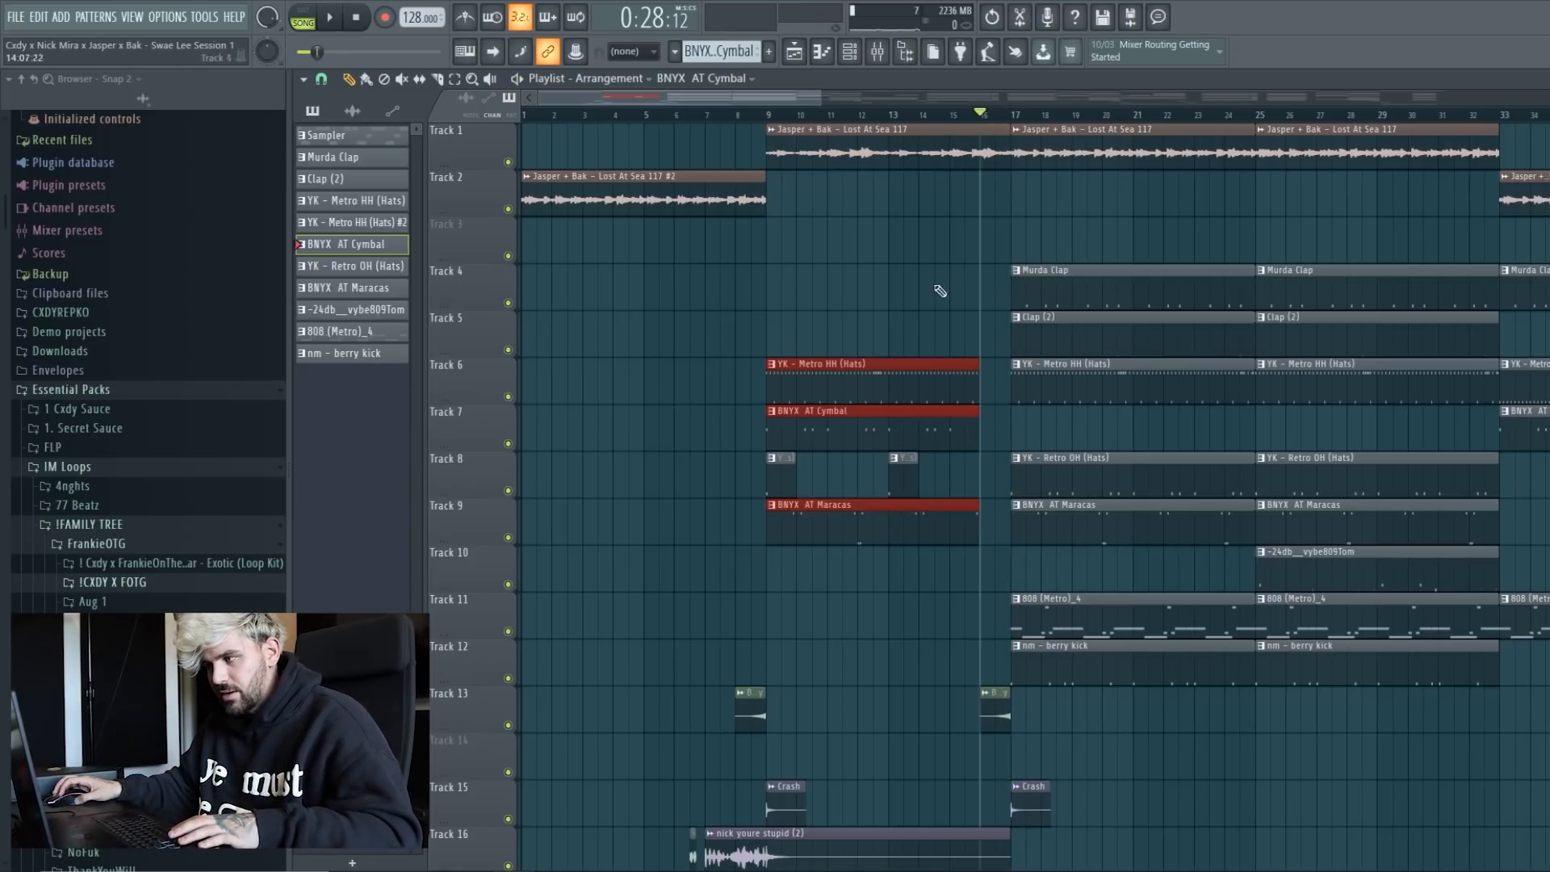
Step: Try removing the drum clips from bars 9–16 and the riser before bar 17, and play the passage from bar 15
{"action": "left_click_drag", "start_coordinate": [967, 551], "coordinate": [768, 340]}
{"action": "right_click", "coordinate": [988, 713]}
{"action": "key", "text": "Delete"}
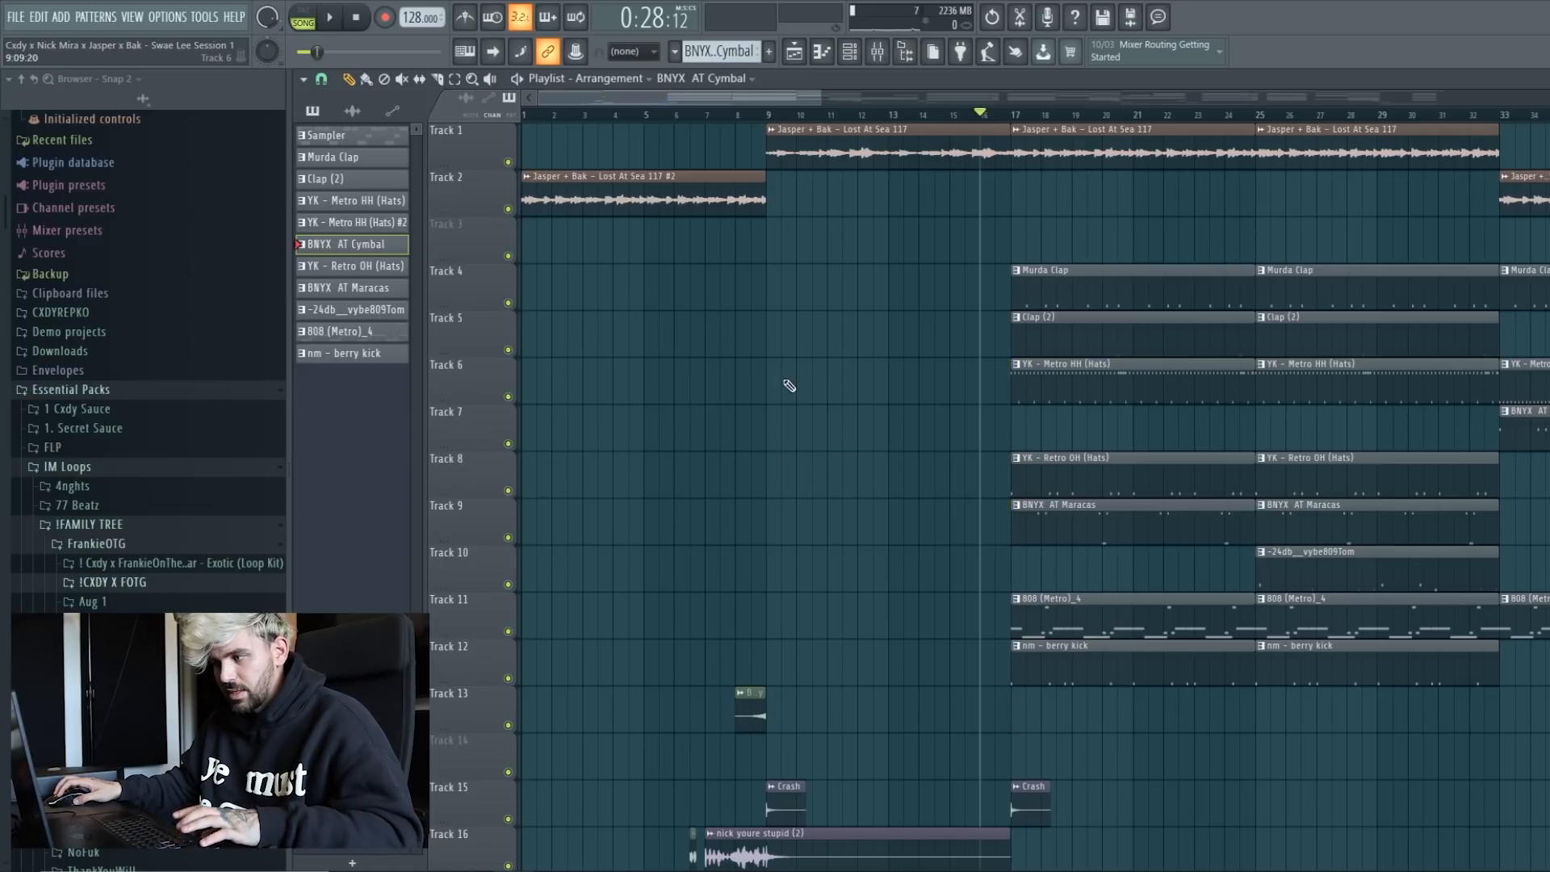
{"action": "key", "text": "space"}
{"action": "left_click", "coordinate": [795, 112]}
{"action": "left_click", "coordinate": [919, 104]}
{"action": "left_click", "coordinate": [921, 108]}
{"action": "key", "text": "space"}
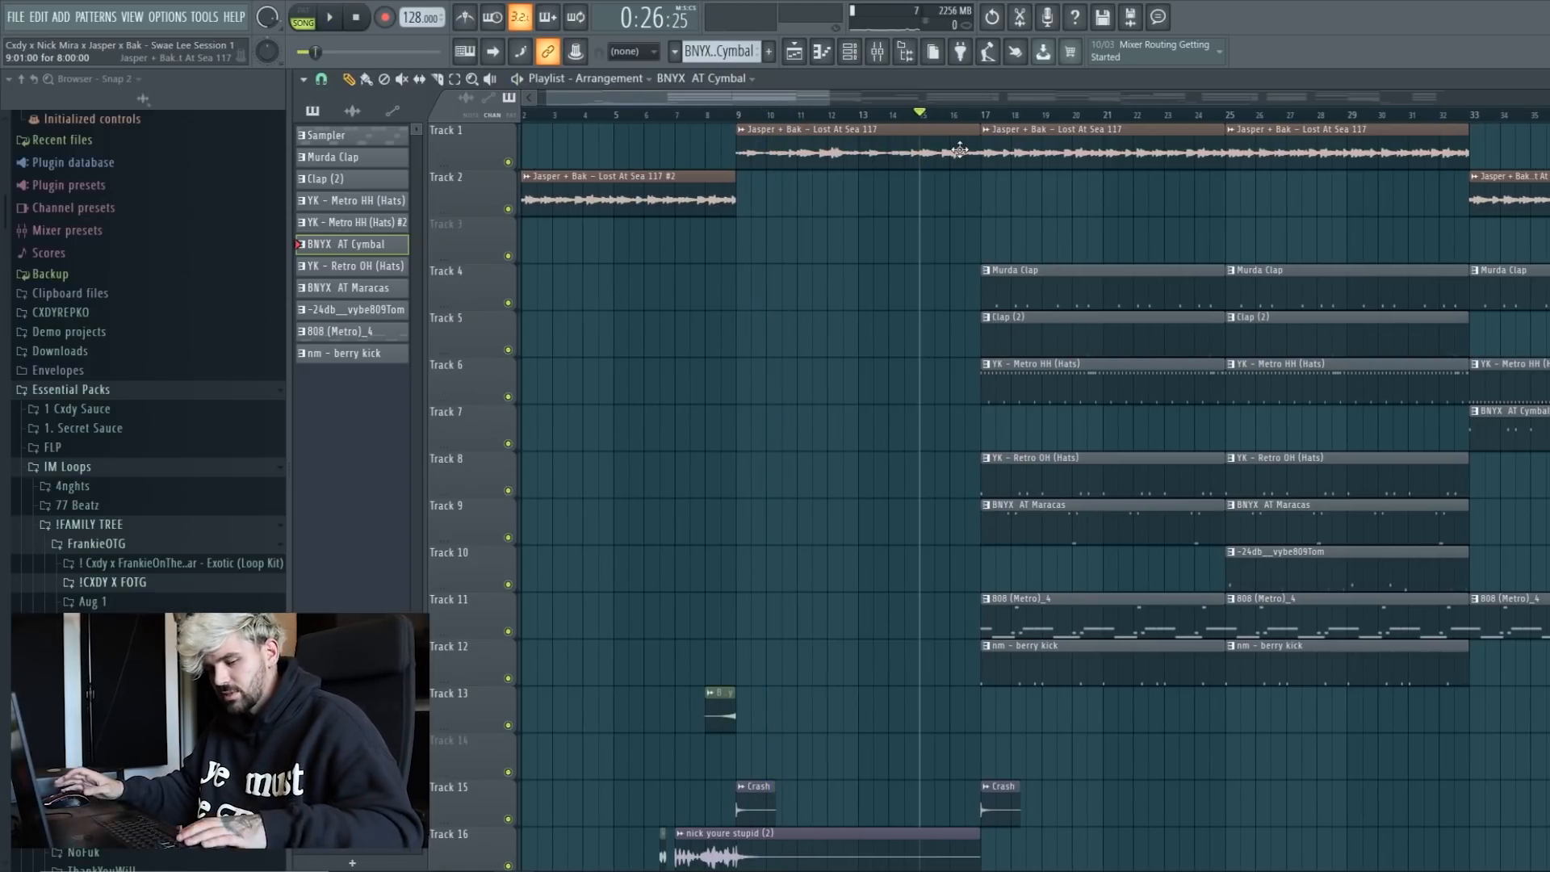
Step: Restore the deleted drum clips and trim the hi-hat, cymbal and maracas clips to end at bar 16
{"action": "key", "text": "ctrl+z"}
{"action": "left_click_drag", "start_coordinate": [948, 292], "coordinate": [974, 556]}
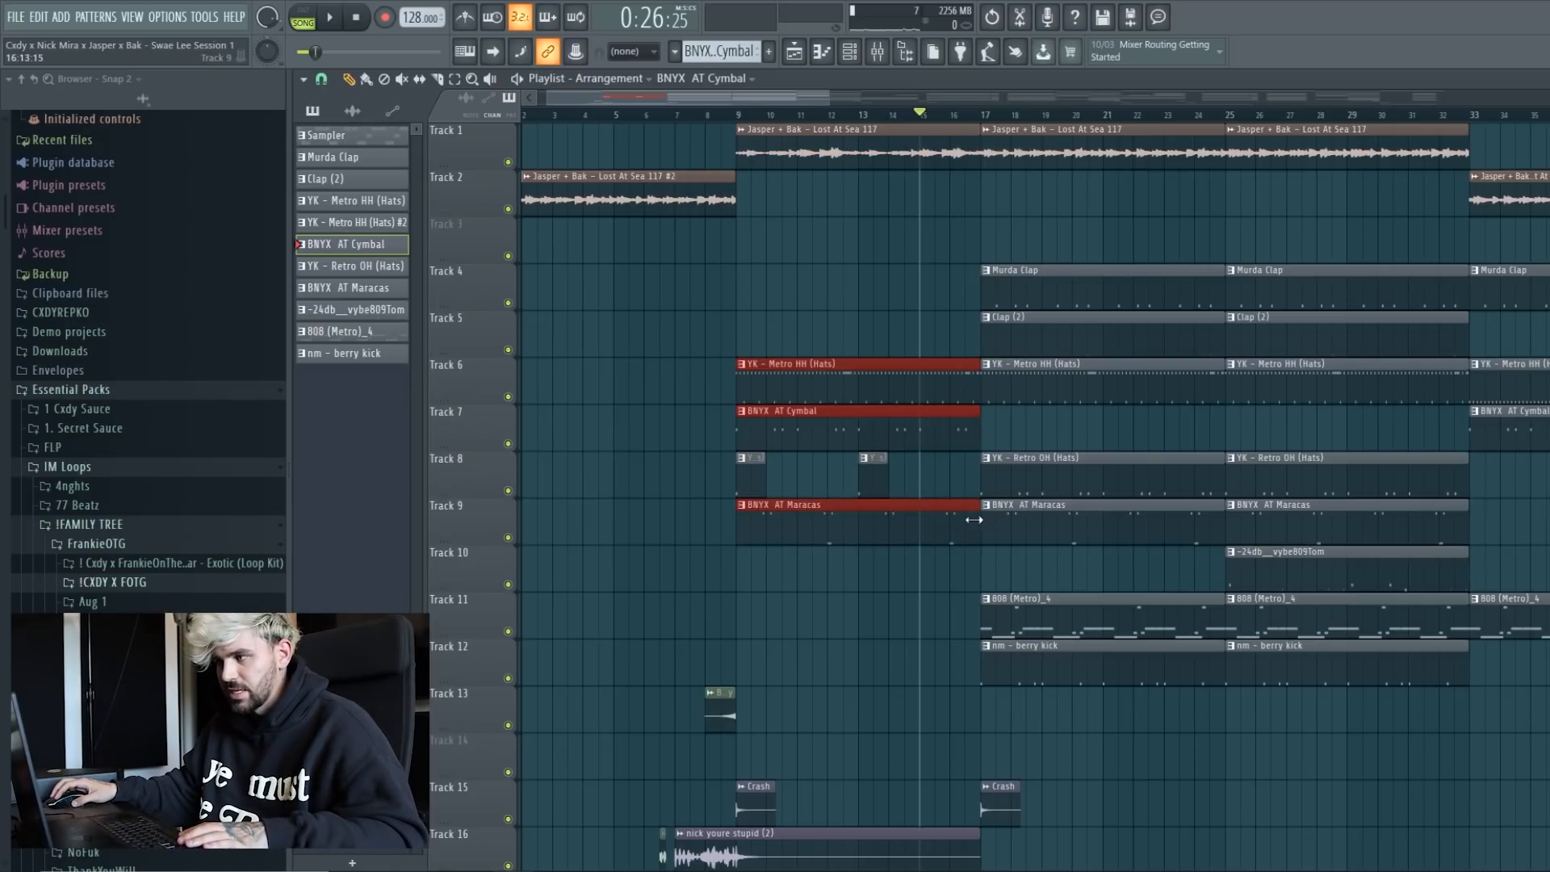
{"action": "left_click_drag", "start_coordinate": [962, 383], "coordinate": [951, 382]}
Step: Place the Basic Riser clip at bar 16 on Track 13 and copy the Murda Clap clip to bar 9 on Track 4
{"action": "left_click_drag", "start_coordinate": [1005, 264], "coordinate": [1063, 777]}
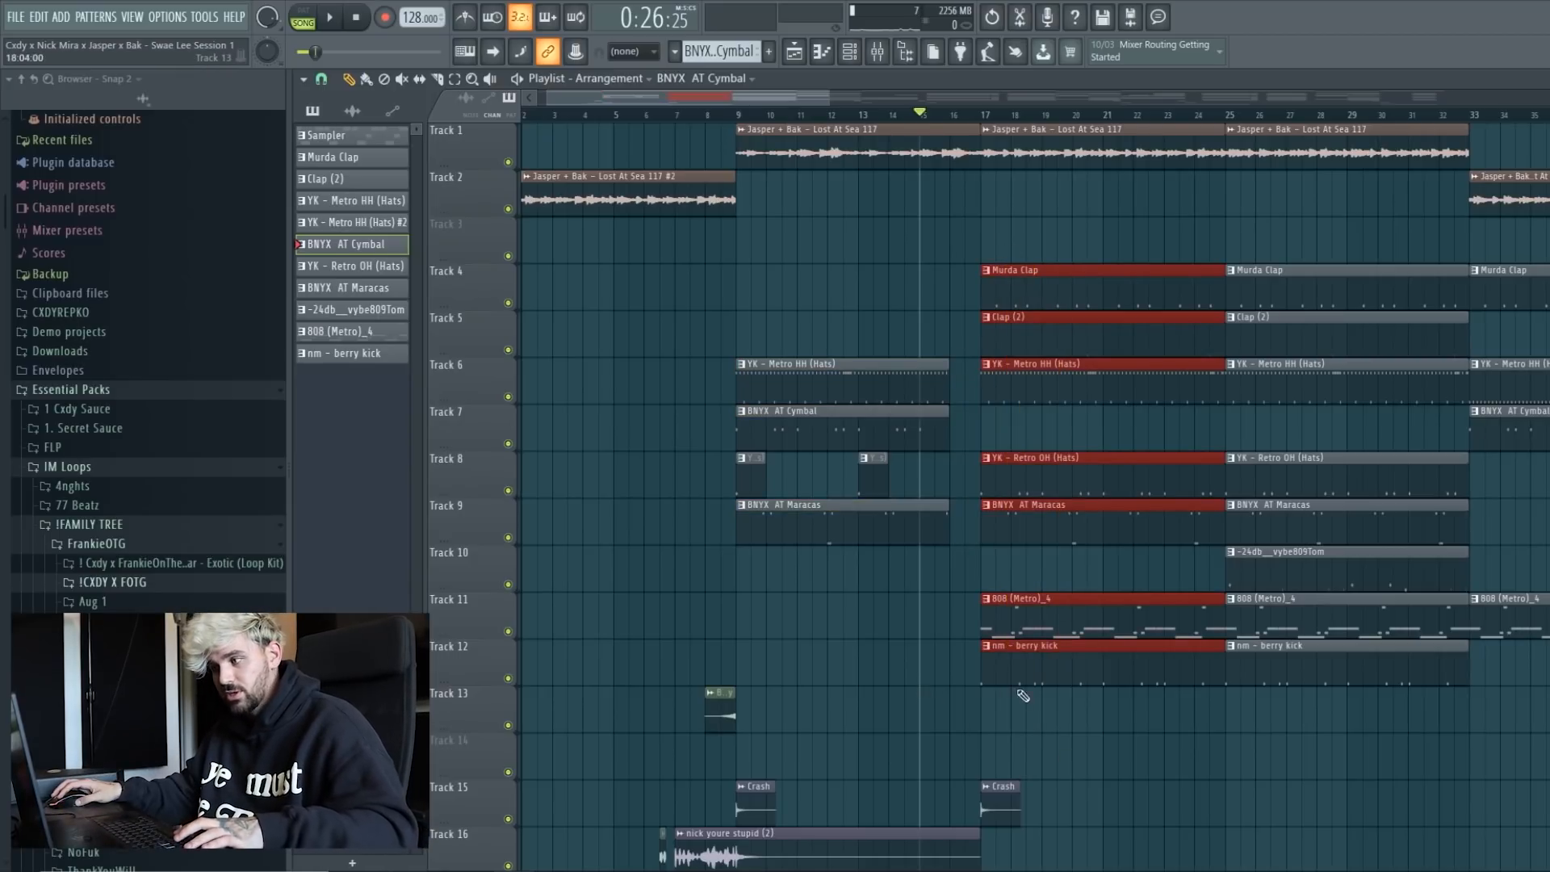
{"action": "left_click_drag", "start_coordinate": [1004, 717], "coordinate": [963, 723]}
{"action": "left_click_drag", "start_coordinate": [1124, 285], "coordinate": [888, 287]}
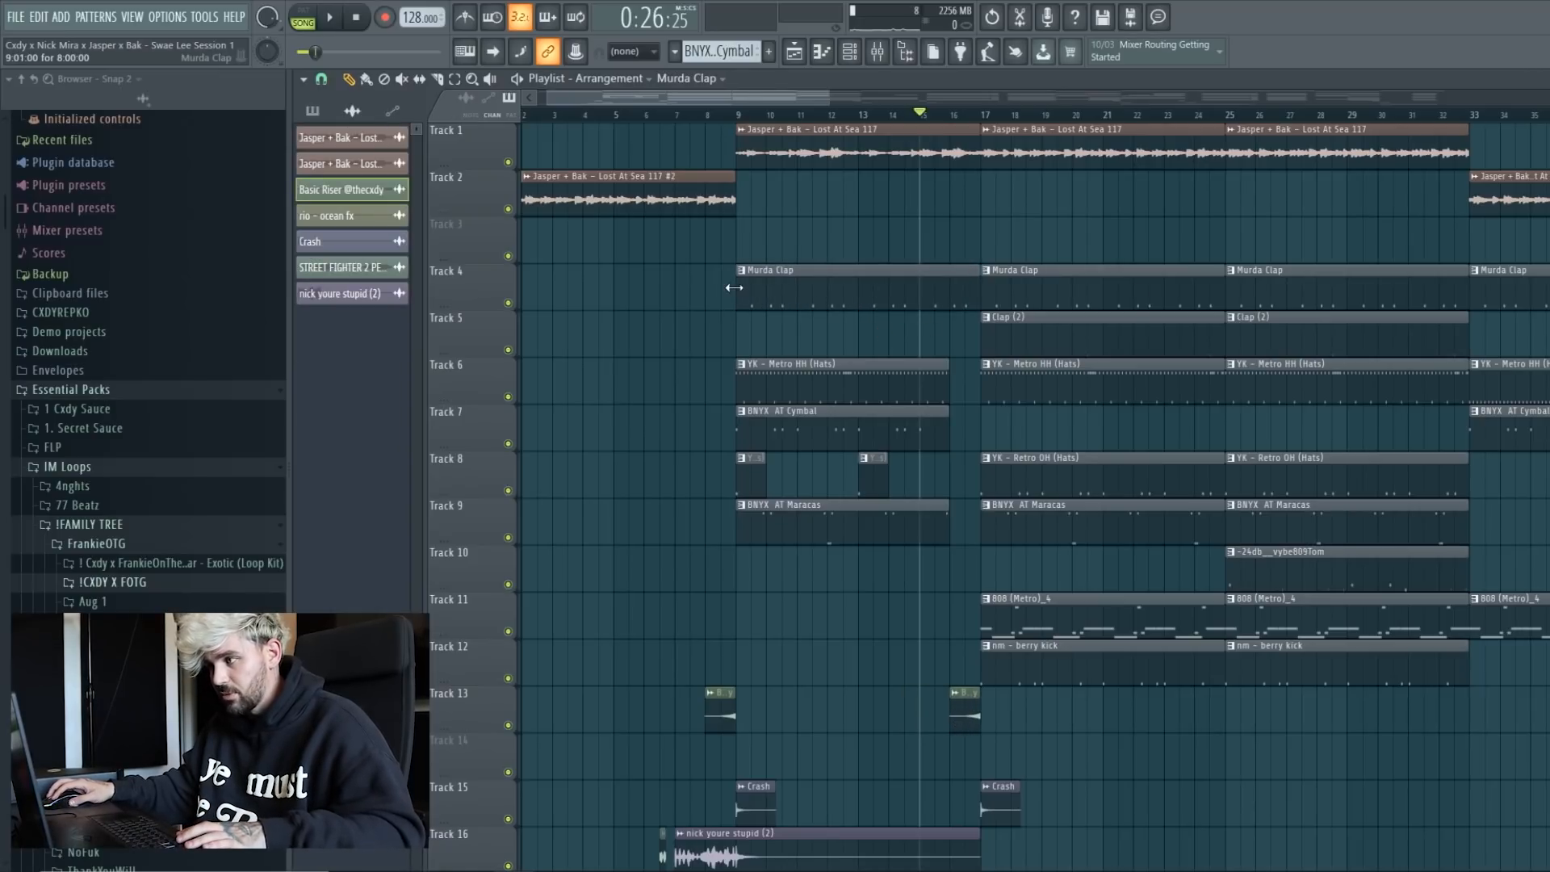
Step: Try moving the riser half a bar earlier, extending the hi-hat, cymbal and maracas clips to mid-bar 16, and play the transition
{"action": "scroll", "coordinate": [980, 116], "scroll_direction": "up", "scroll_amount": 5}
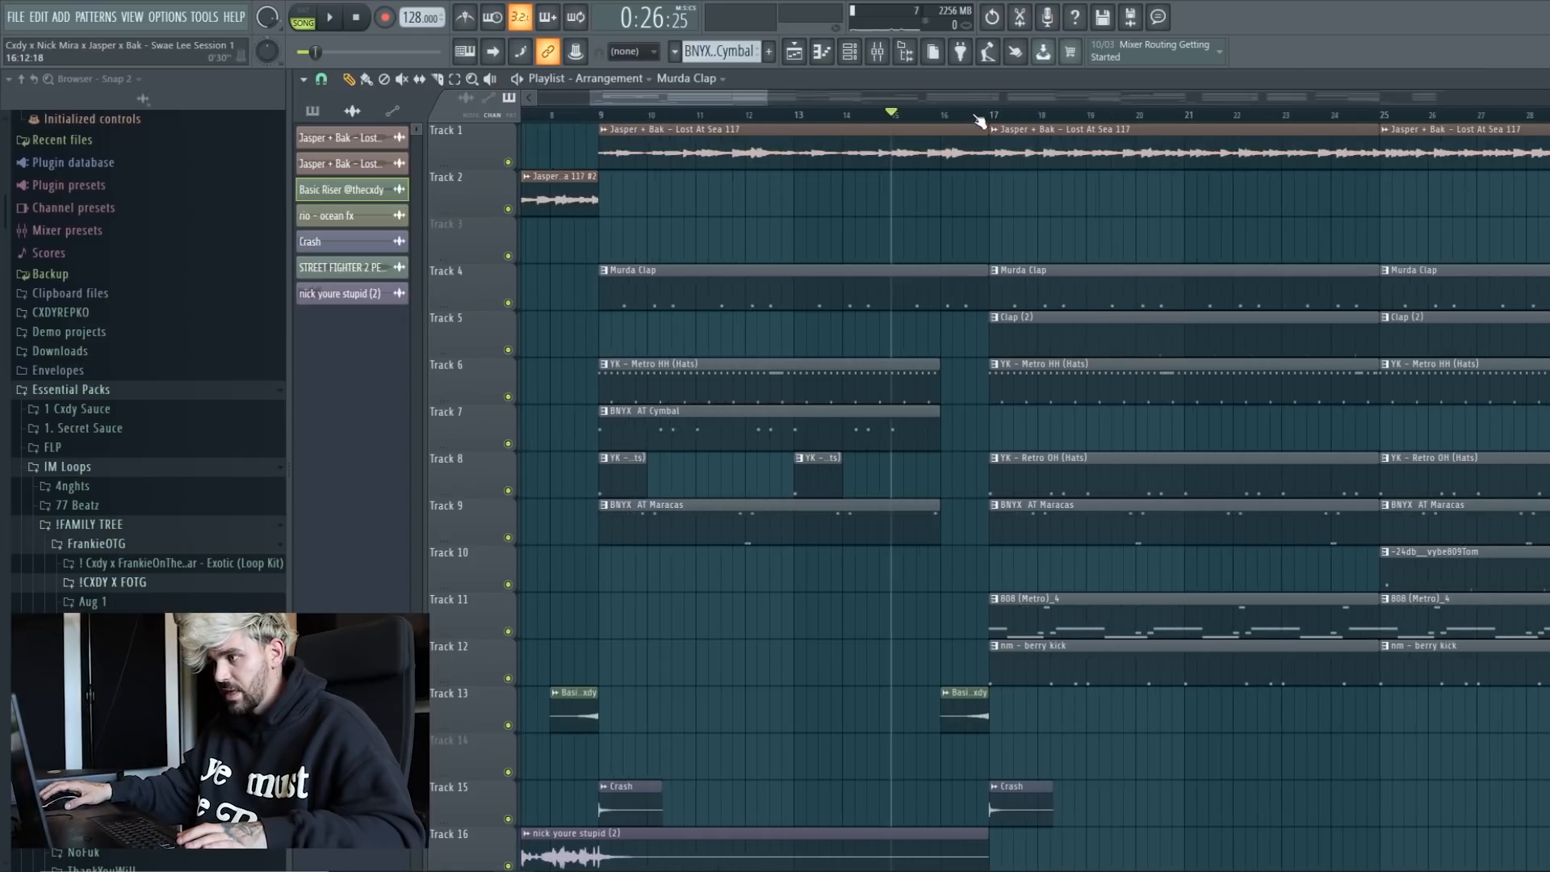
{"action": "left_click_drag", "start_coordinate": [988, 714], "coordinate": [937, 714]}
{"action": "left_click_drag", "start_coordinate": [919, 571], "coordinate": [967, 398]}
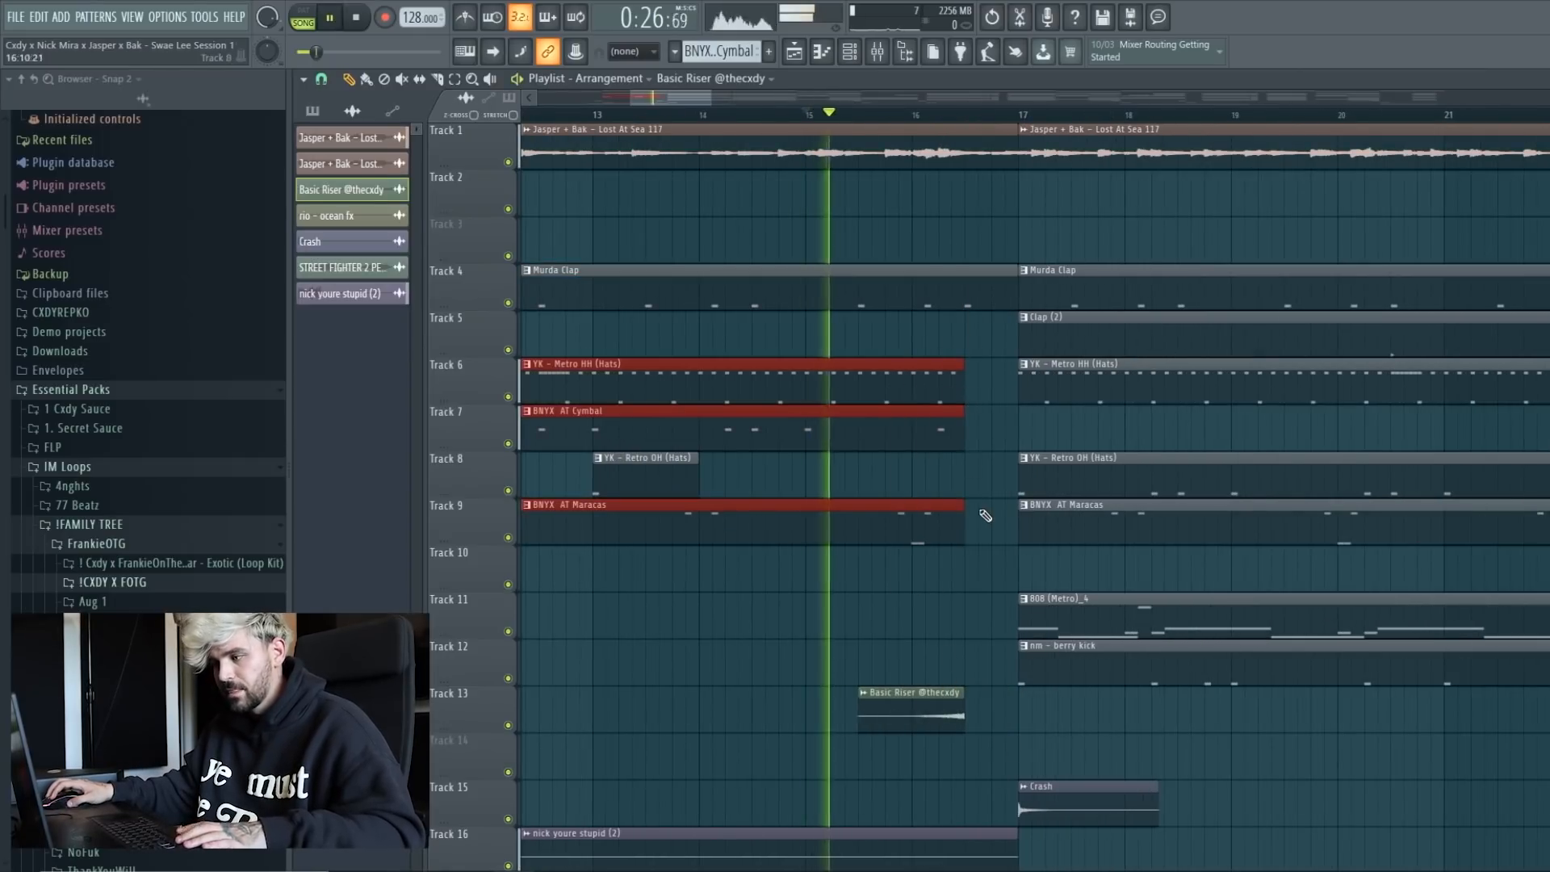
{"action": "key", "text": "space"}
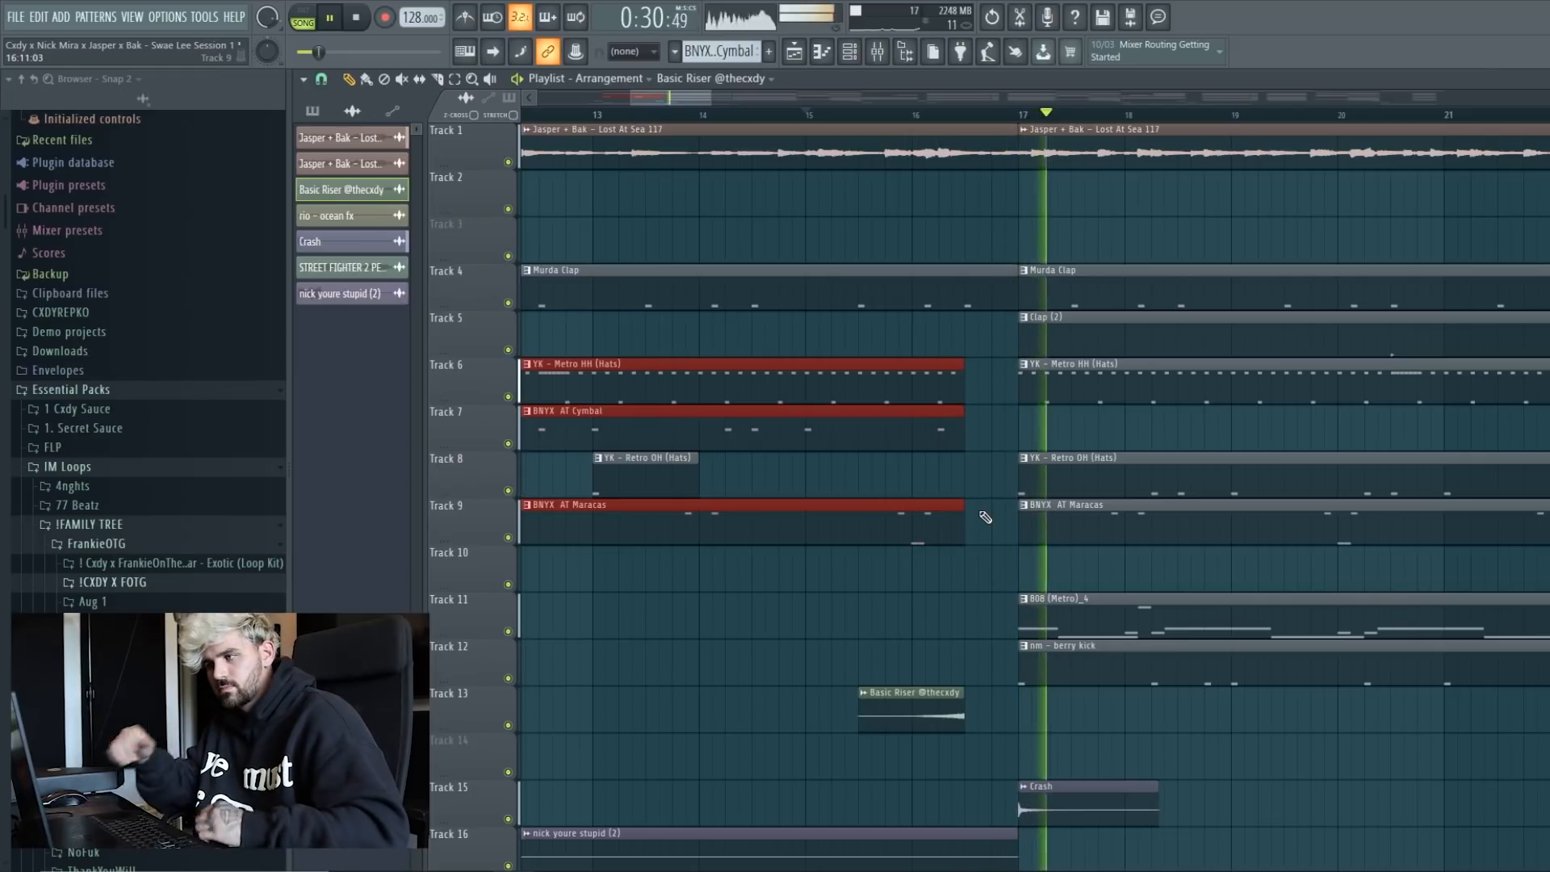
{"action": "key", "text": "space"}
Step: Trim the hi-hat, cymbal, maracas and Murda Clap clips to end at bar 16, and move the riser to start at bar 16
{"action": "left_click_drag", "start_coordinate": [955, 509], "coordinate": [915, 502]}
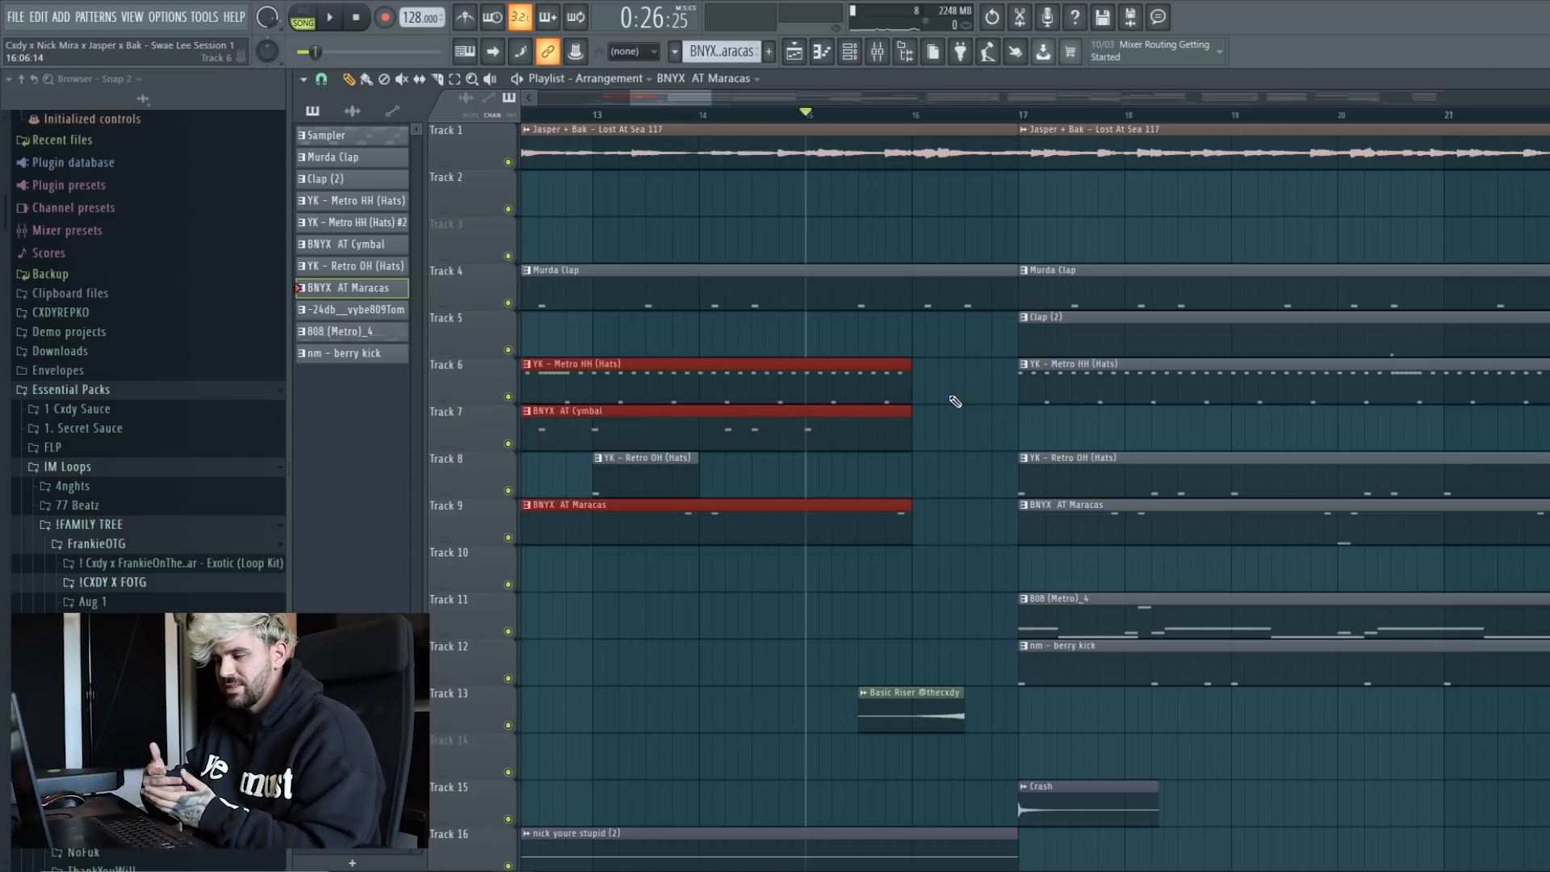
{"action": "left_click", "coordinate": [1006, 327], "text": "ctrl"}
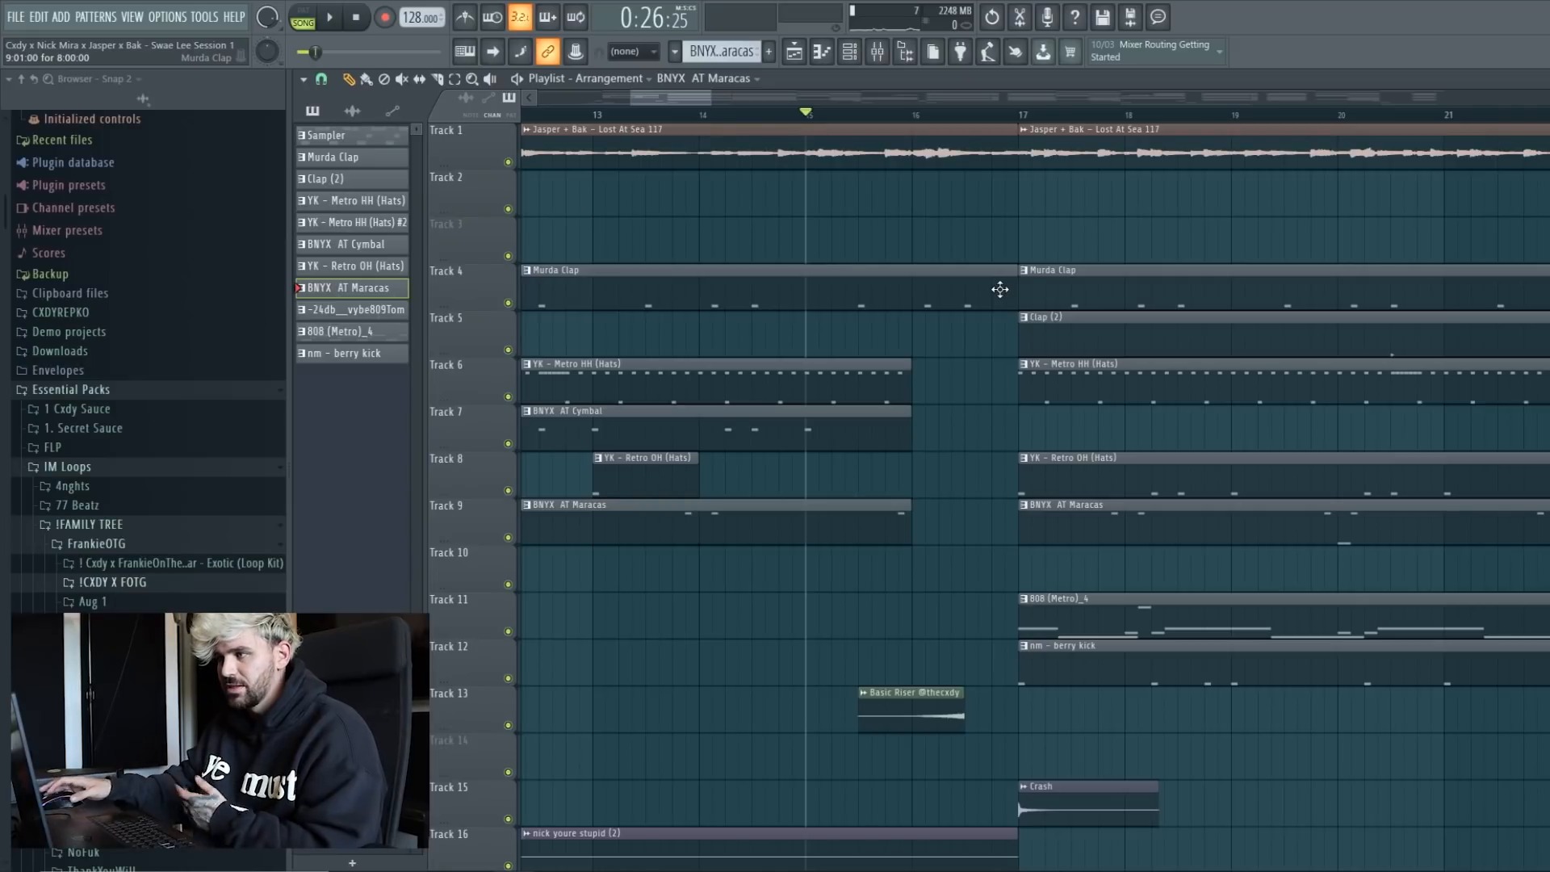
{"action": "left_click_drag", "start_coordinate": [927, 115], "coordinate": [1030, 119]}
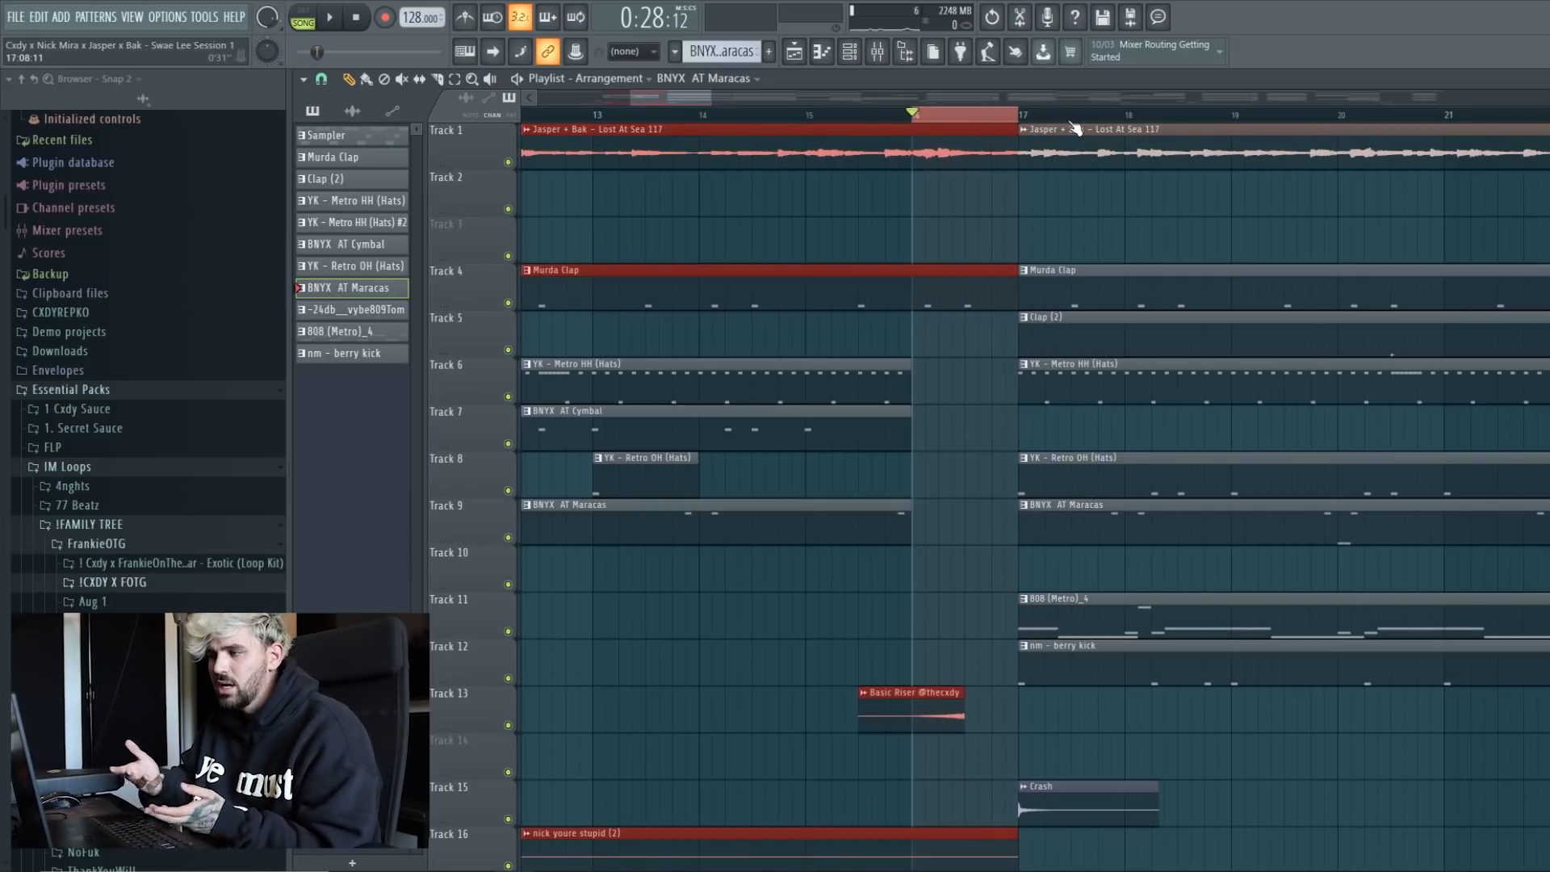
{"action": "left_click_drag", "start_coordinate": [943, 713], "coordinate": [997, 713]}
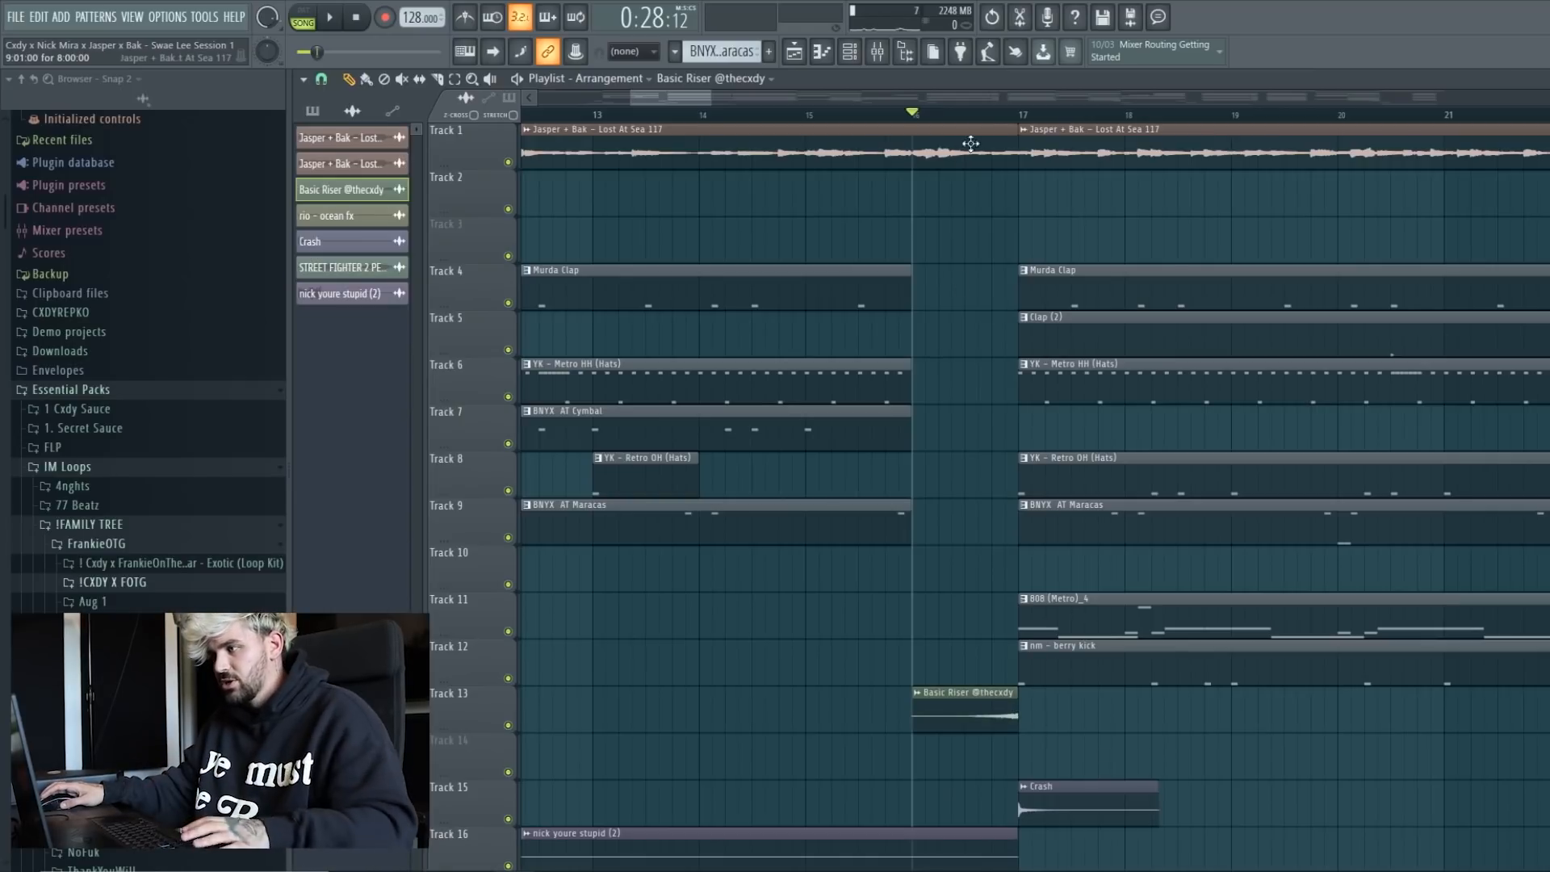
{"action": "scroll", "coordinate": [977, 133], "scroll_direction": "down", "scroll_amount": 4}
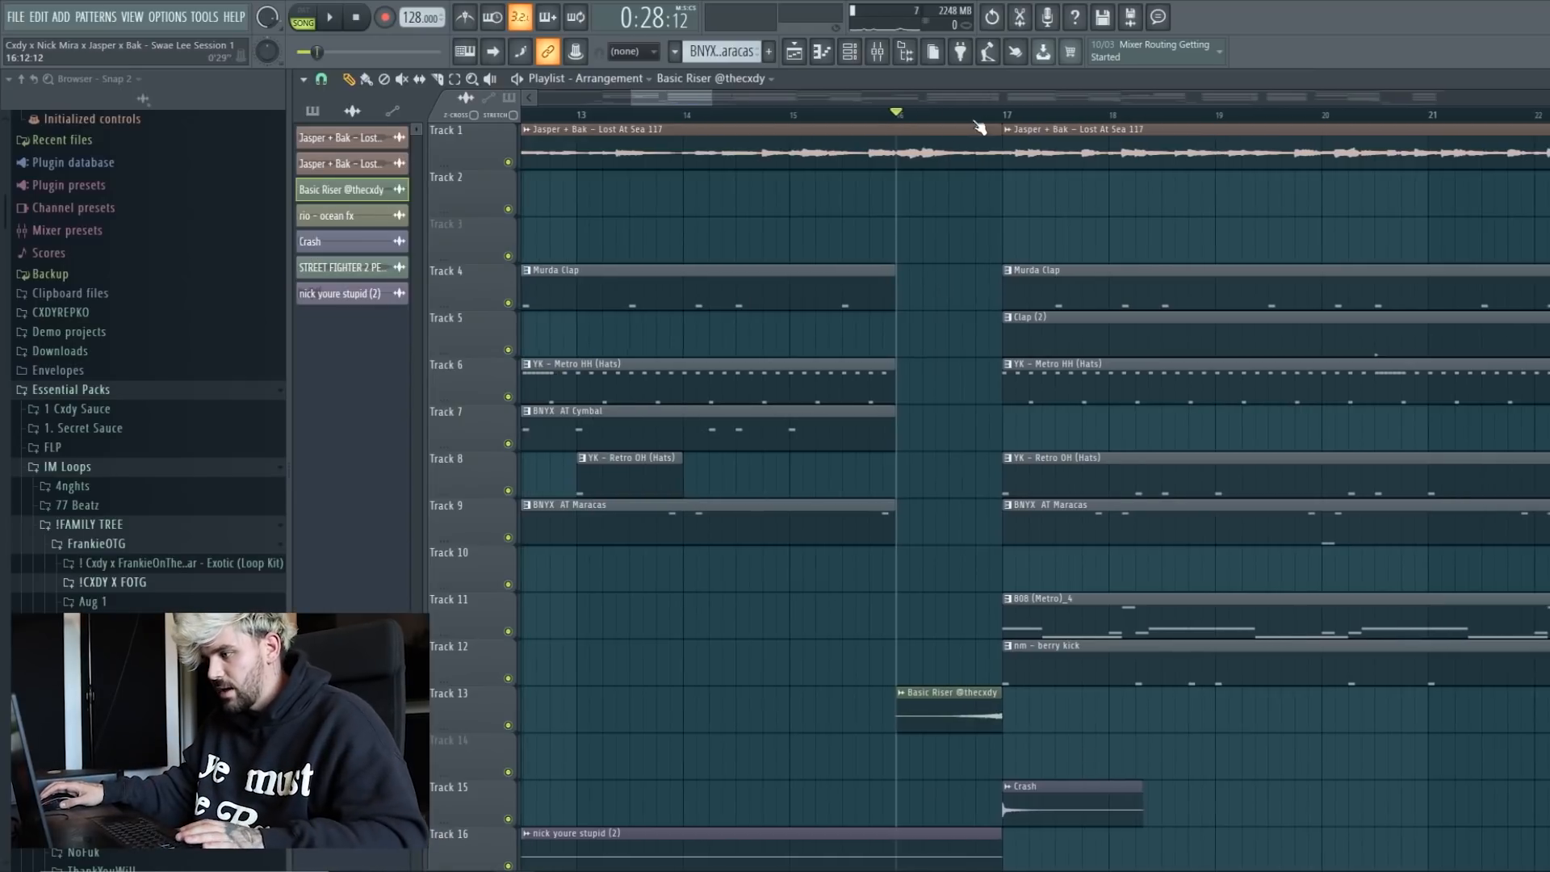
Step: Delete the Metro HH and Murda Clap clips from bars 9–16, place an 808 (Metro)_4 clip there on Track 11, and play the section
{"action": "left_click_drag", "start_coordinate": [1051, 544], "coordinate": [809, 281]}
{"action": "key", "text": "ctrl+d"}
{"action": "right_click", "coordinate": [878, 388]}
{"action": "right_click", "coordinate": [869, 281]}
{"action": "left_click_drag", "start_coordinate": [1133, 607], "coordinate": [867, 593]}
{"action": "key", "text": "space"}
{"action": "left_click", "coordinate": [792, 115]}
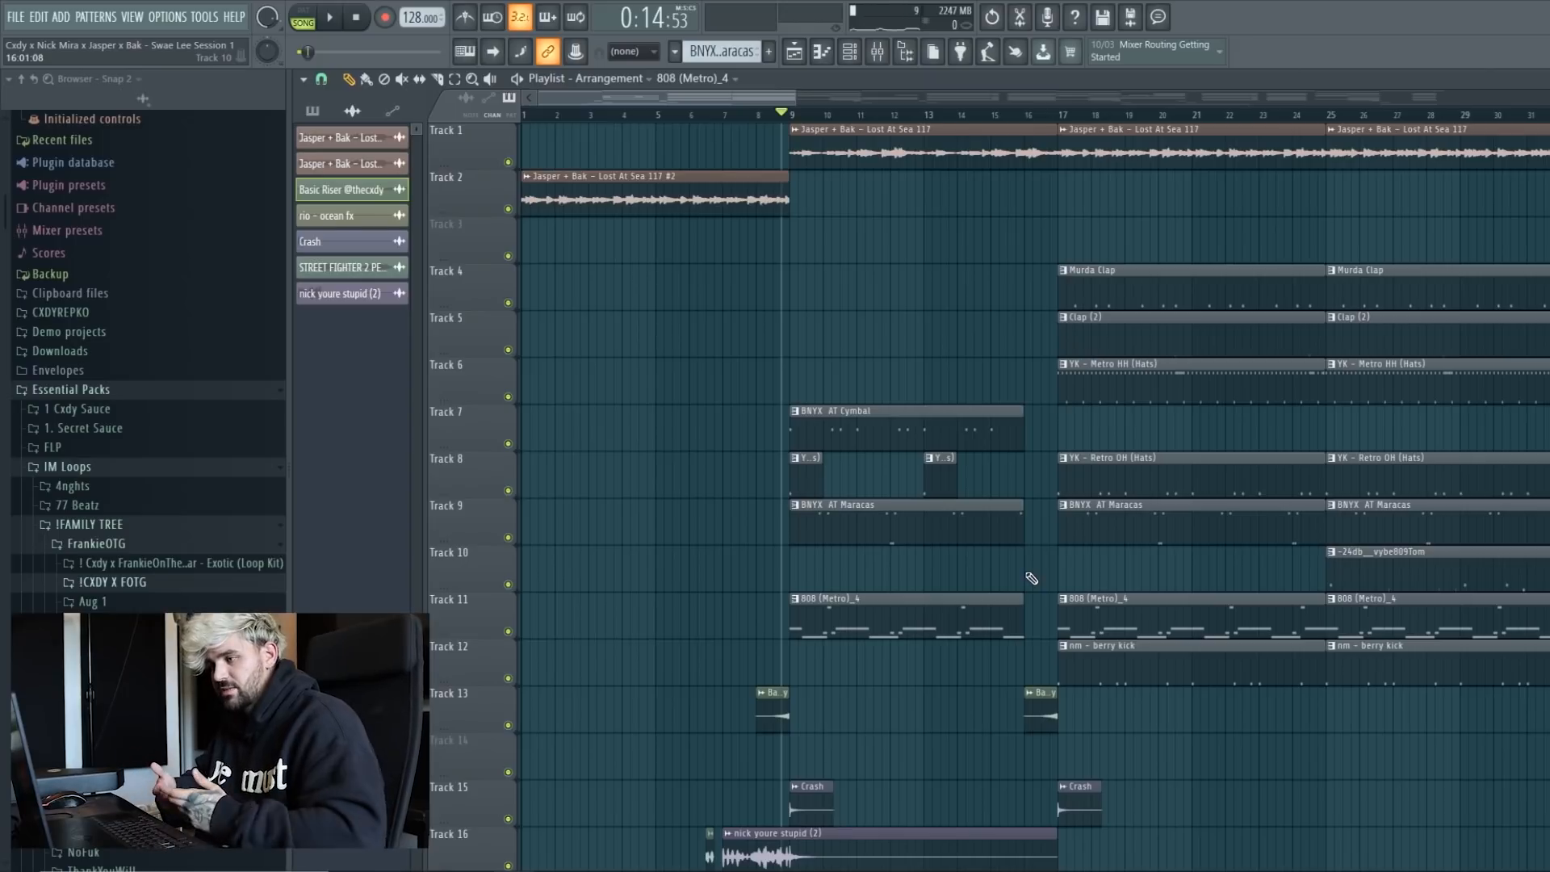
Step: Step back through the recent clip edits and play the transition into bar 17 without the gap and riser
{"action": "key", "text": "ctrl+alt+z"}
{"action": "key", "text": "ctrl+alt+z"}
{"action": "key", "text": "ctrl+alt+z"}
{"action": "key", "text": "ctrl+alt+z"}
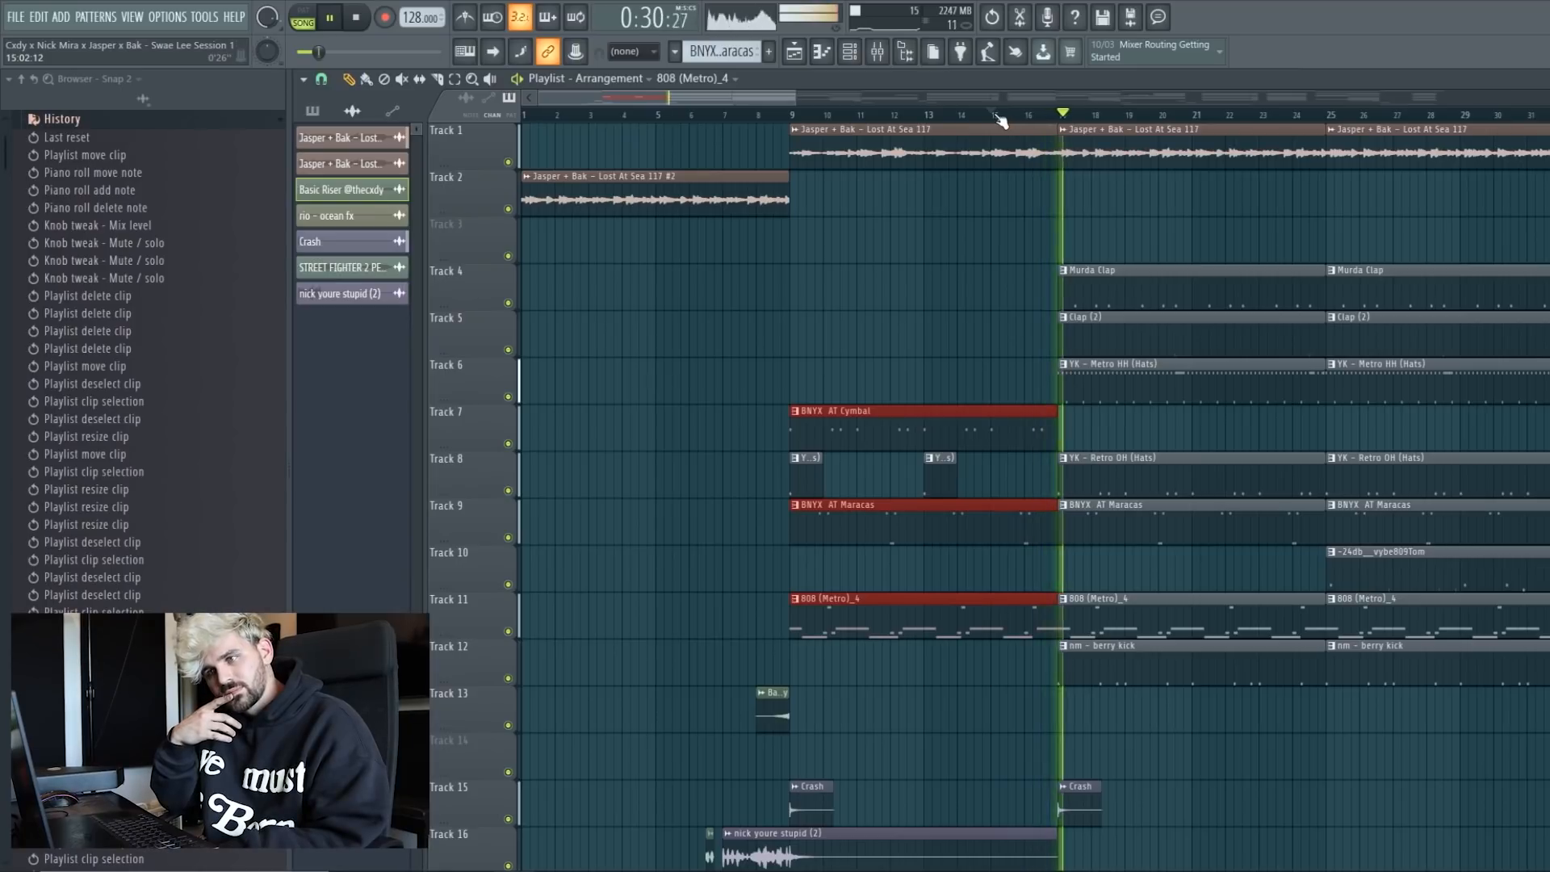
{"action": "key", "text": "space"}
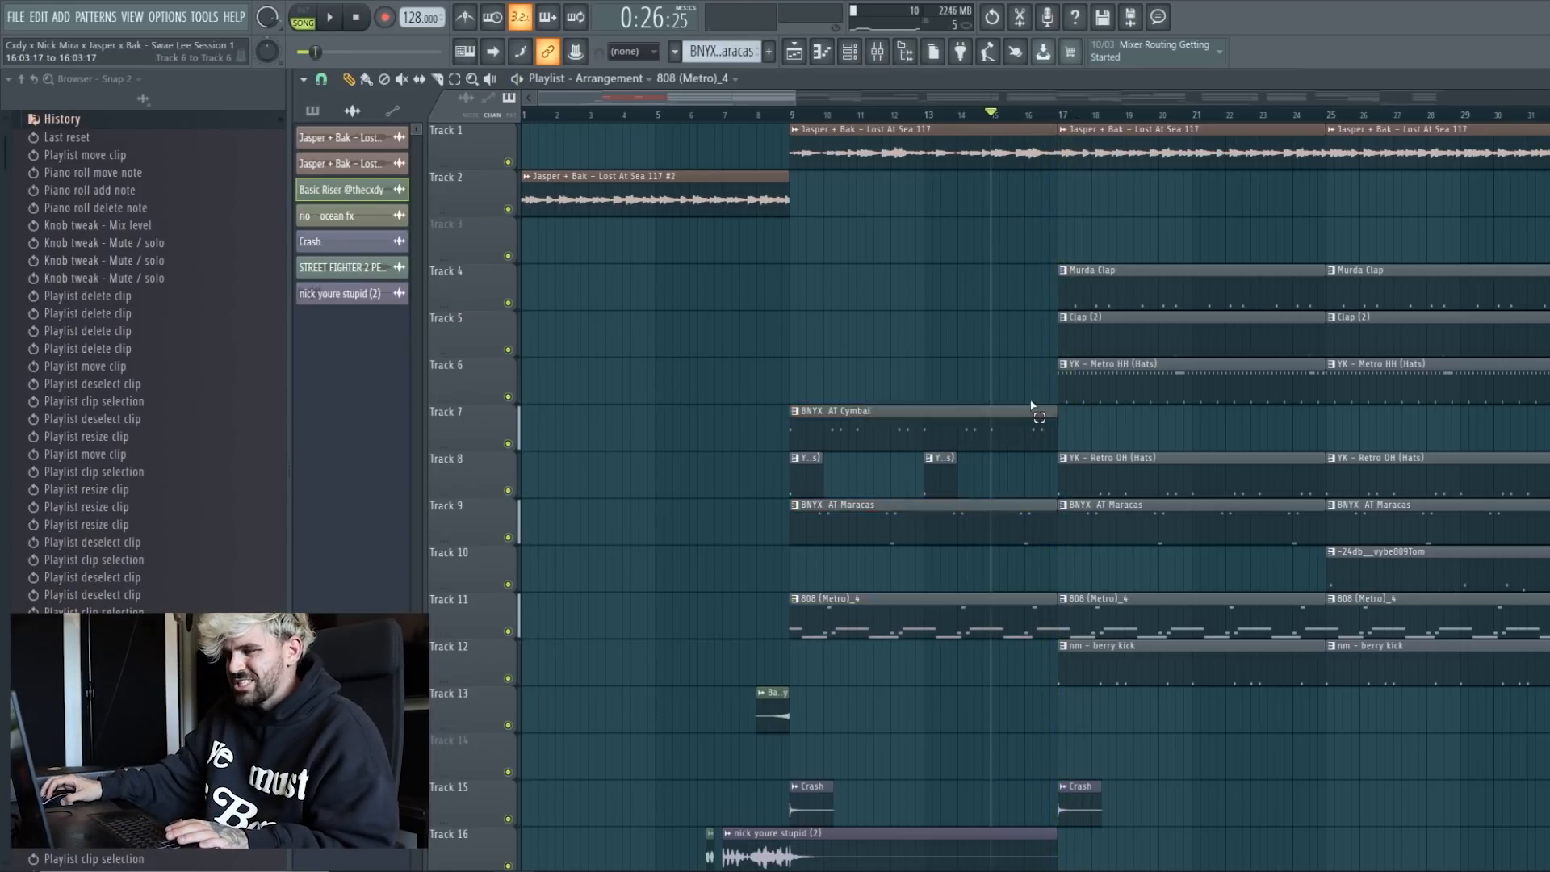
Step: Trim the cymbal, maracas and 808 clips to end at bar 16 and place the Basic Riser at bar 16 on Track 13
{"action": "left_click_drag", "start_coordinate": [1026, 597], "coordinate": [1018, 597]}
{"action": "left_click", "coordinate": [957, 776]}
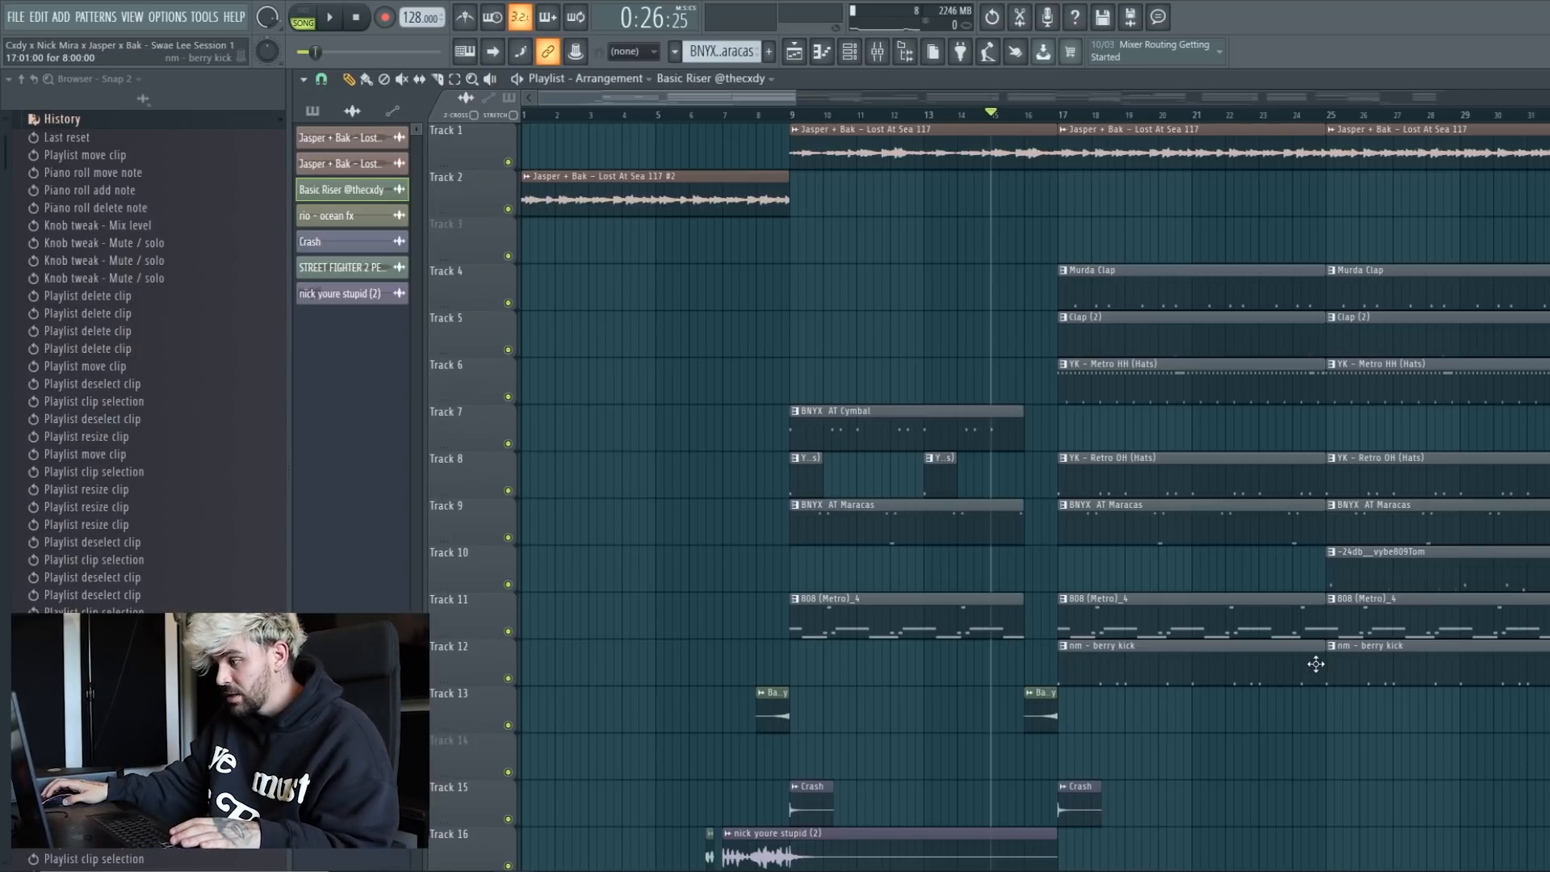
Step: Shorten the nm - berry kick clip at bar 17 to about half a bar, and select the clips in bars 25 to 33
{"action": "left_click_drag", "start_coordinate": [1322, 664], "coordinate": [1123, 651]}
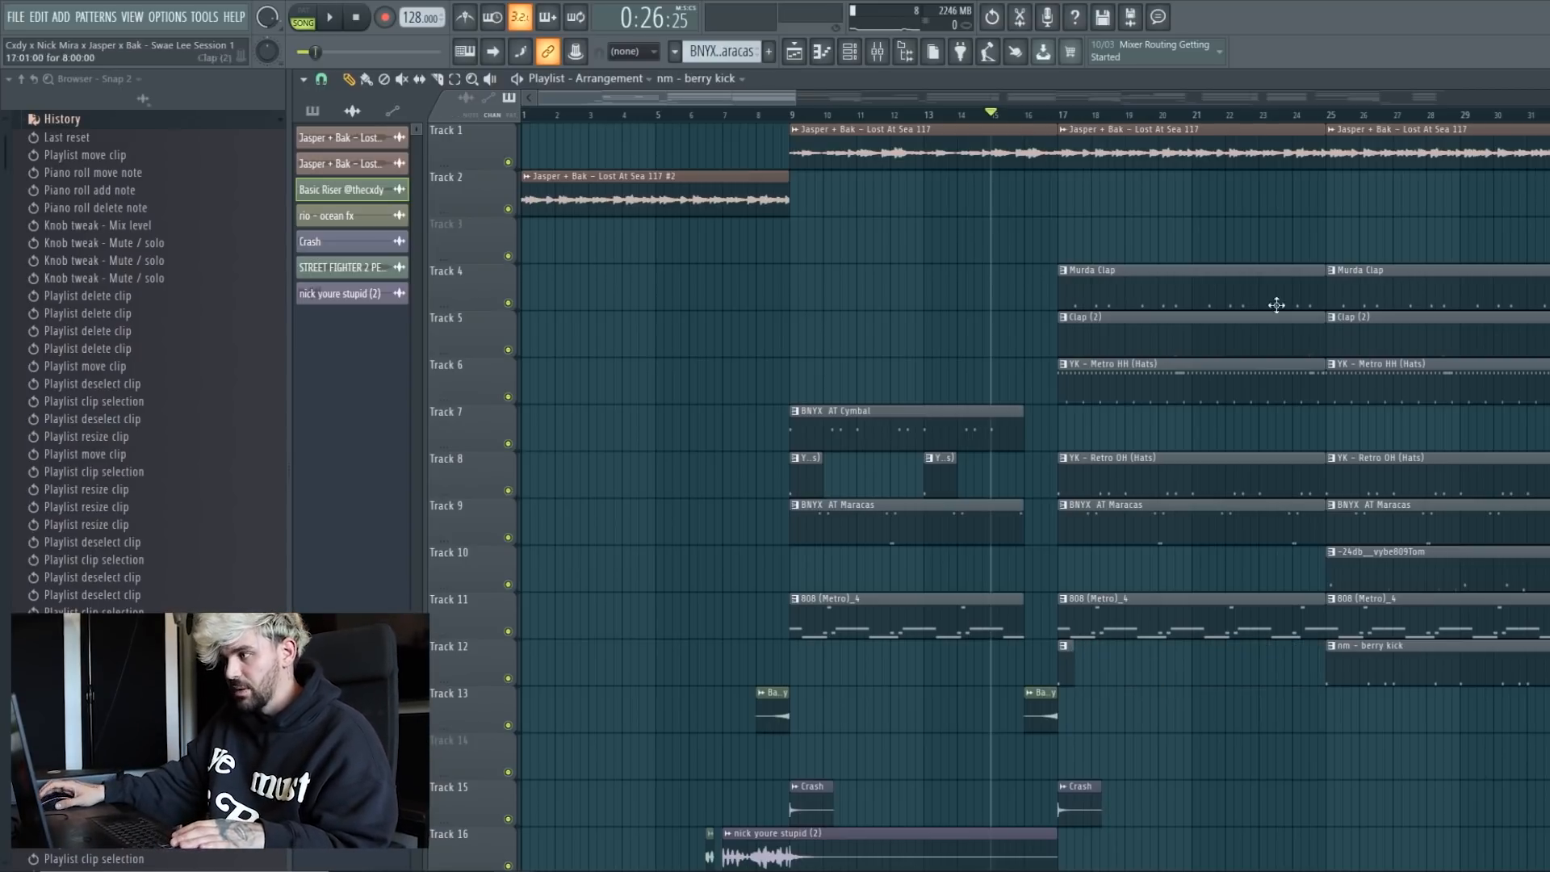
{"action": "scroll", "coordinate": [1195, 104], "scroll_direction": "down", "scroll_amount": 1}
{"action": "left_click_drag", "start_coordinate": [1205, 117], "coordinate": [1428, 118]}
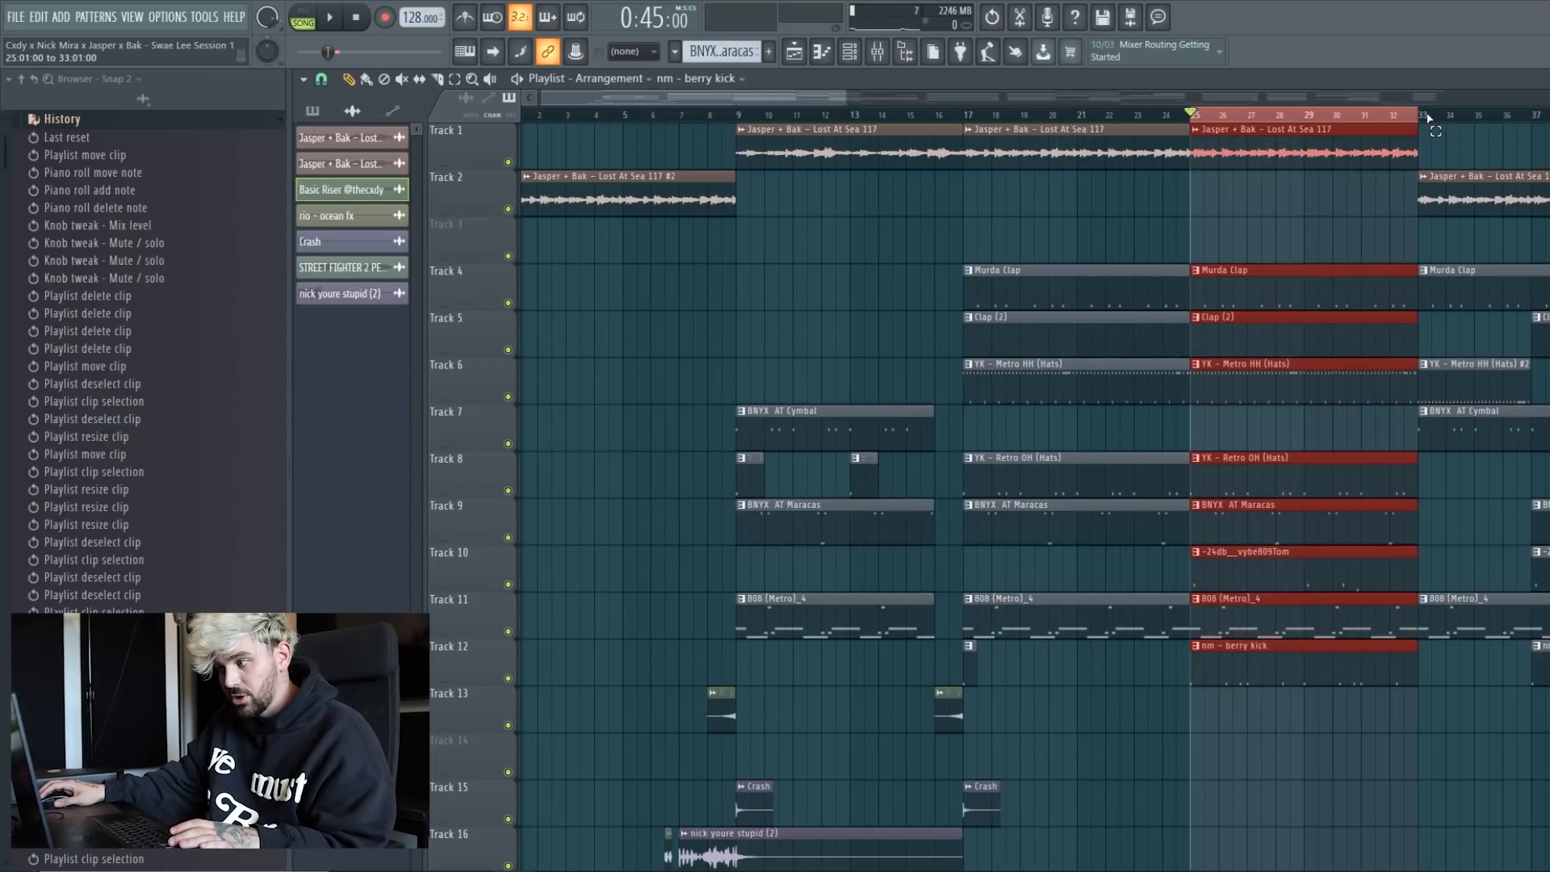
Step: Clear the clip selection, play the transition into bar 17, and mute the Basic Riser on Track 13
{"action": "left_click", "coordinate": [1267, 728]}
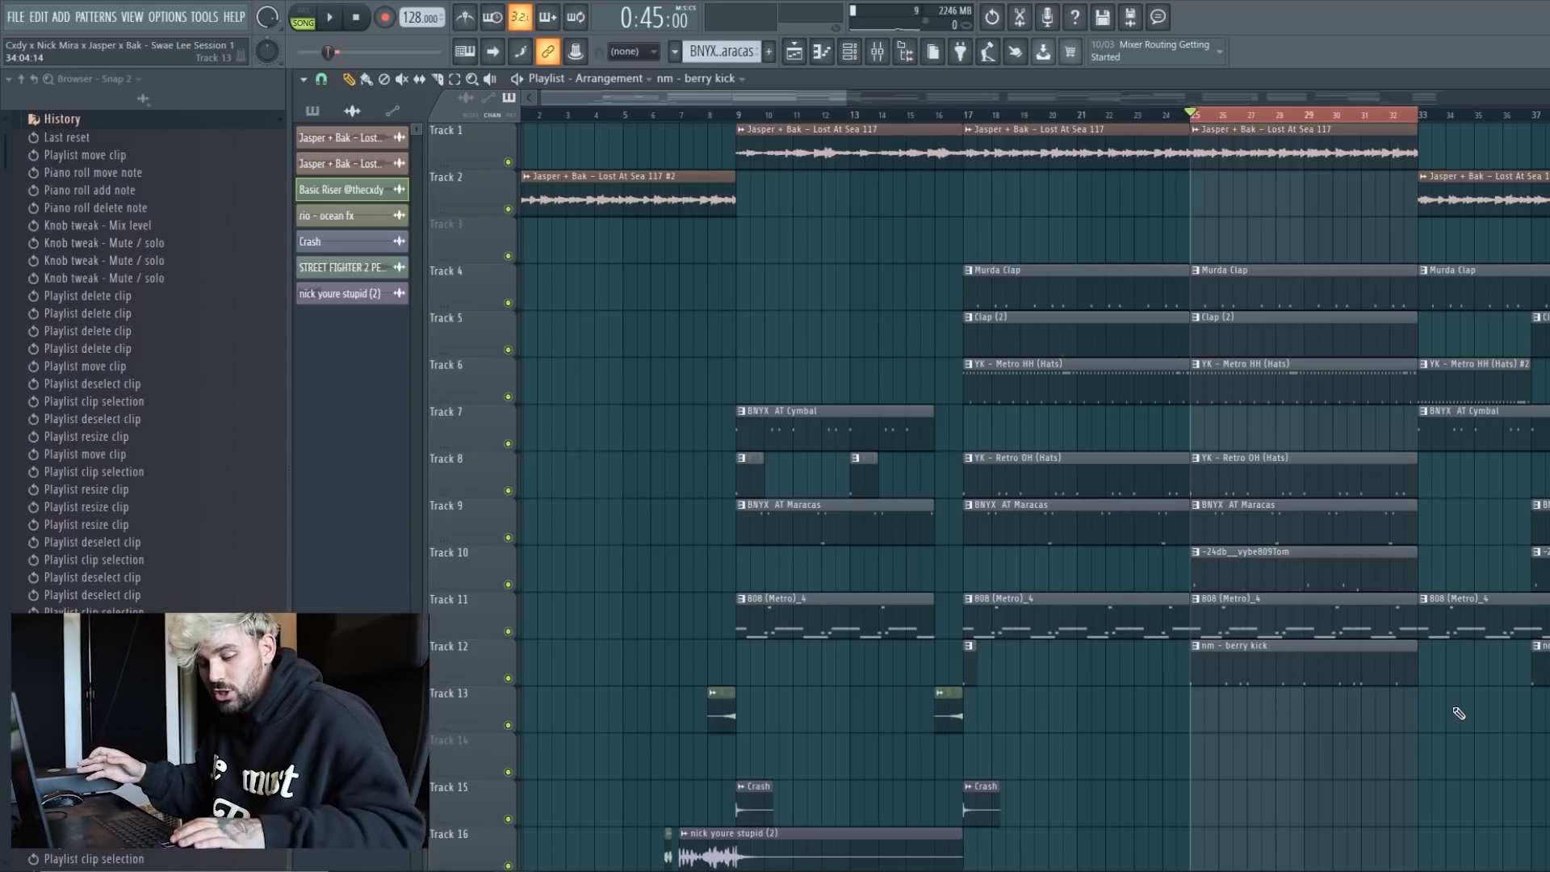
{"action": "key", "text": "ctrl+d"}
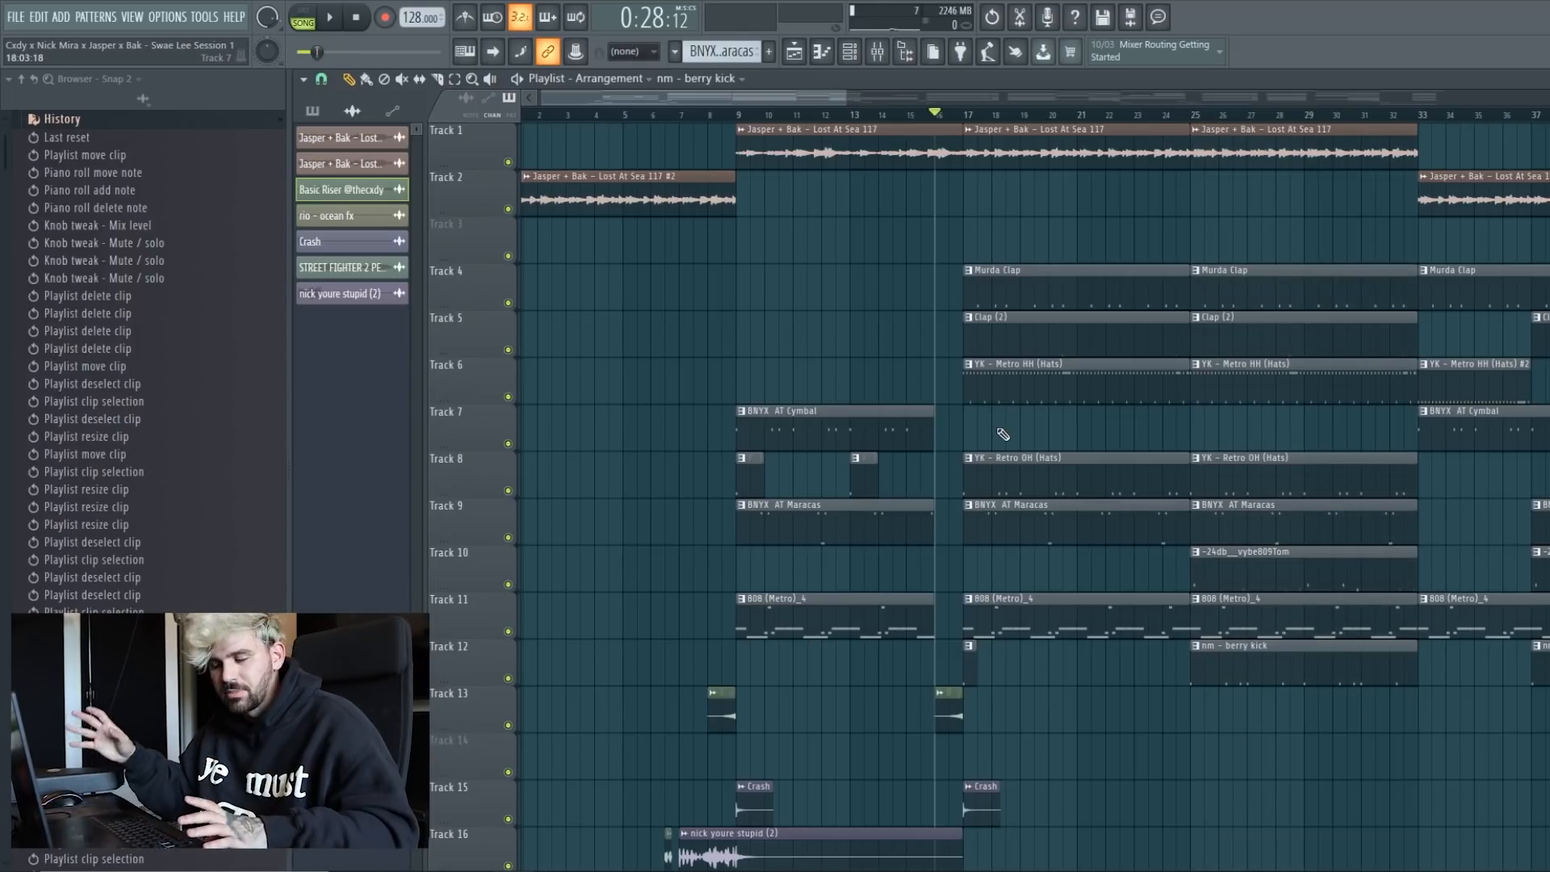
{"action": "key", "text": "space"}
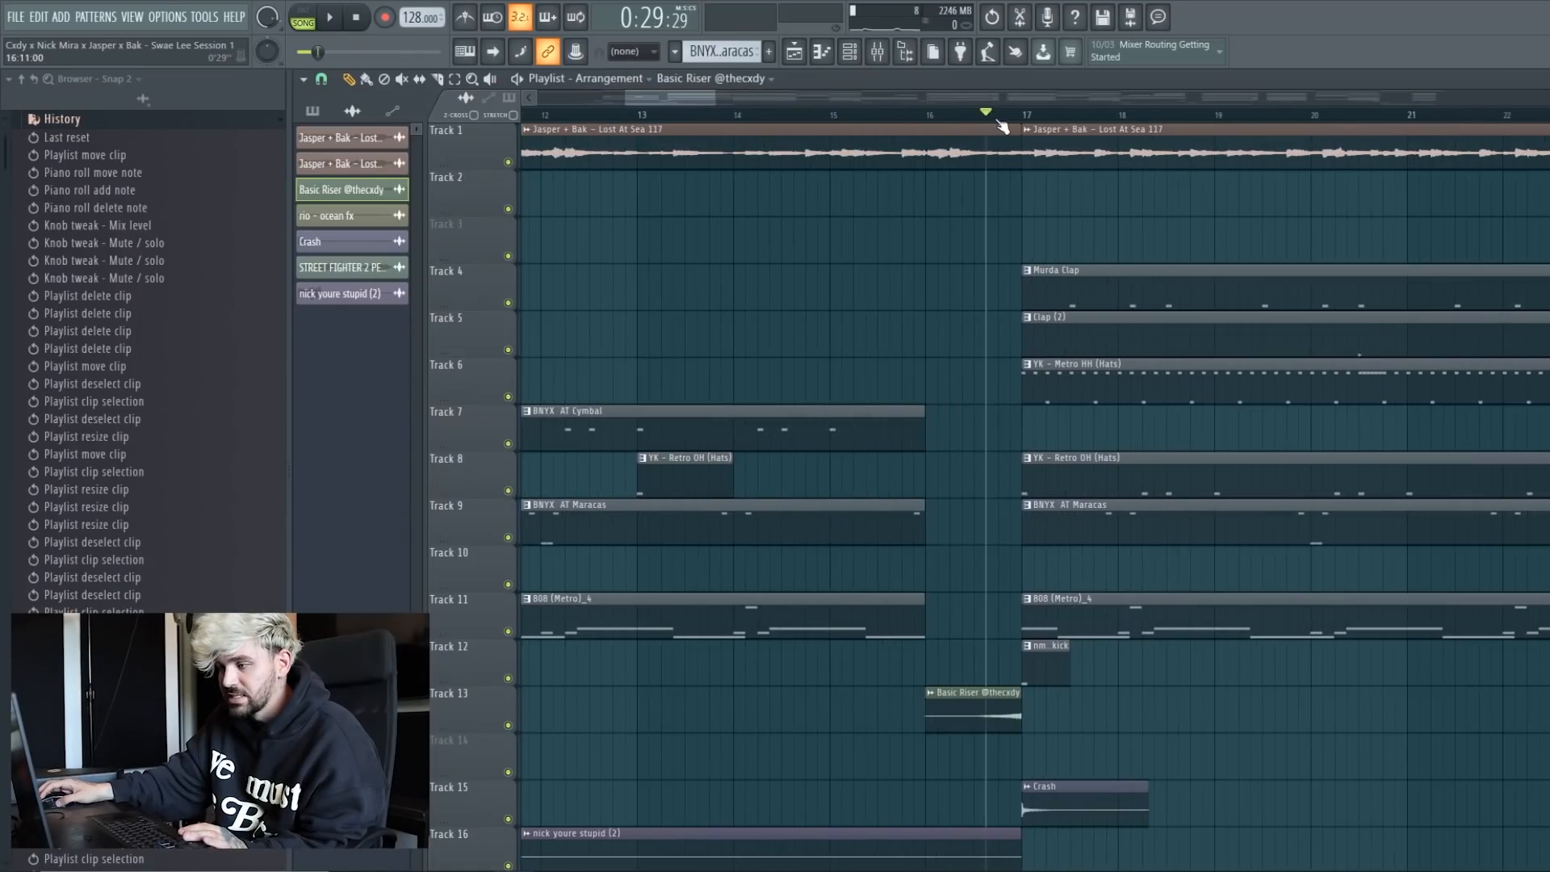
{"action": "key", "text": "space"}
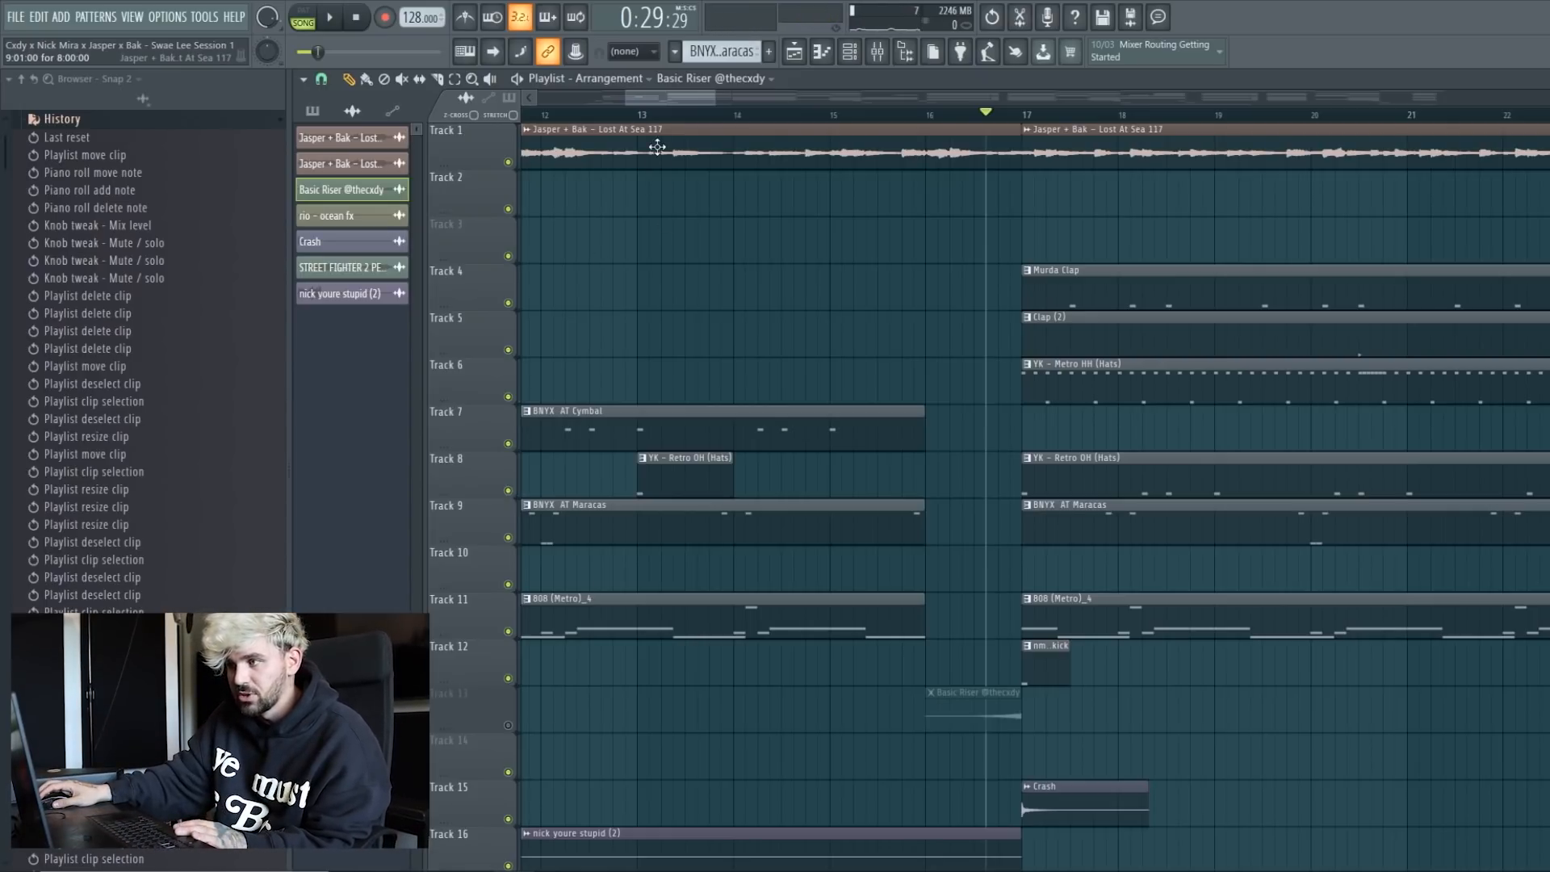
Step: Highlight bars 13–15 and then the gap in bar 16 on the playlist timeline, clearing the clip selection
{"action": "left_click_drag", "start_coordinate": [646, 121], "coordinate": [832, 120]}
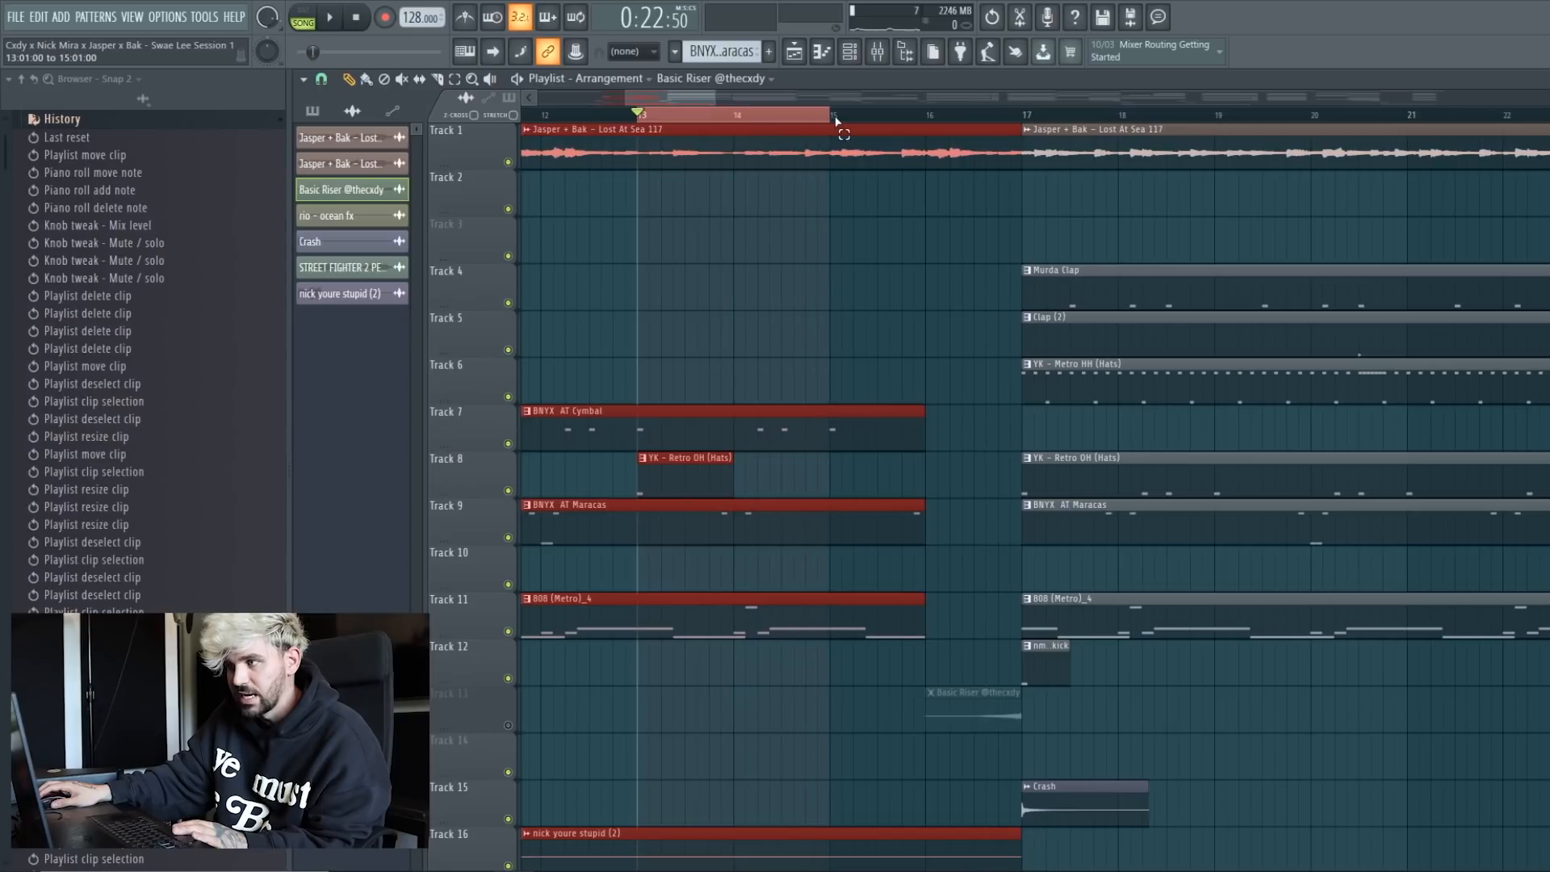
{"action": "left_click_drag", "start_coordinate": [733, 115], "coordinate": [1031, 121]}
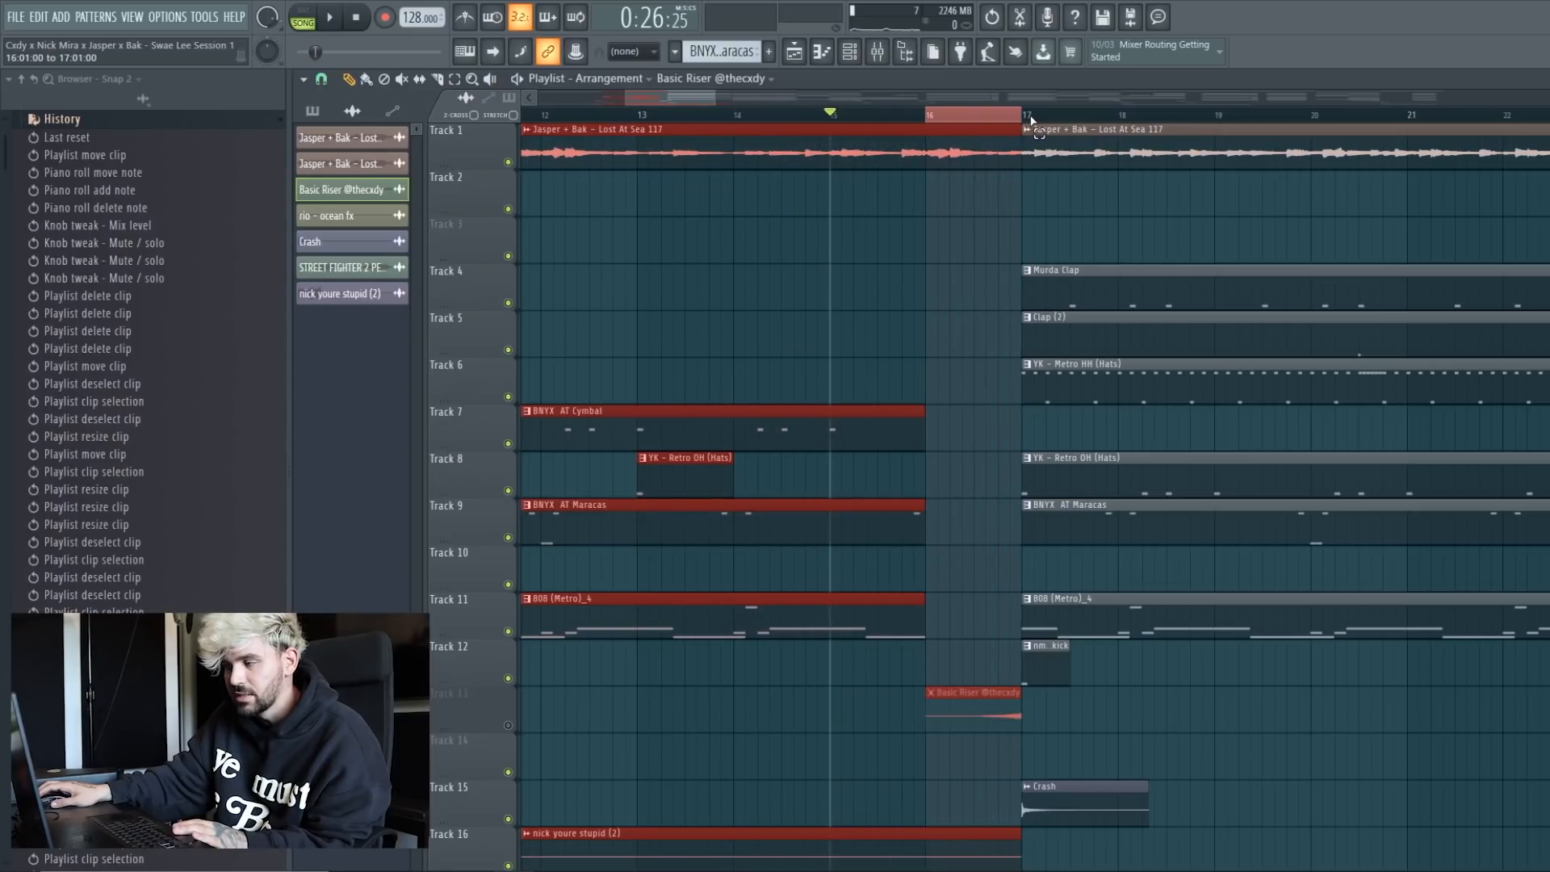
{"action": "left_click", "coordinate": [983, 193], "text": "ctrl"}
Step: Add KSHMR_Short_Drum_Fill_16_128 from the Fill folder in !!!Cxdy POP Go To to Track 14 within bar 16
{"action": "left_click", "coordinate": [44, 77]}
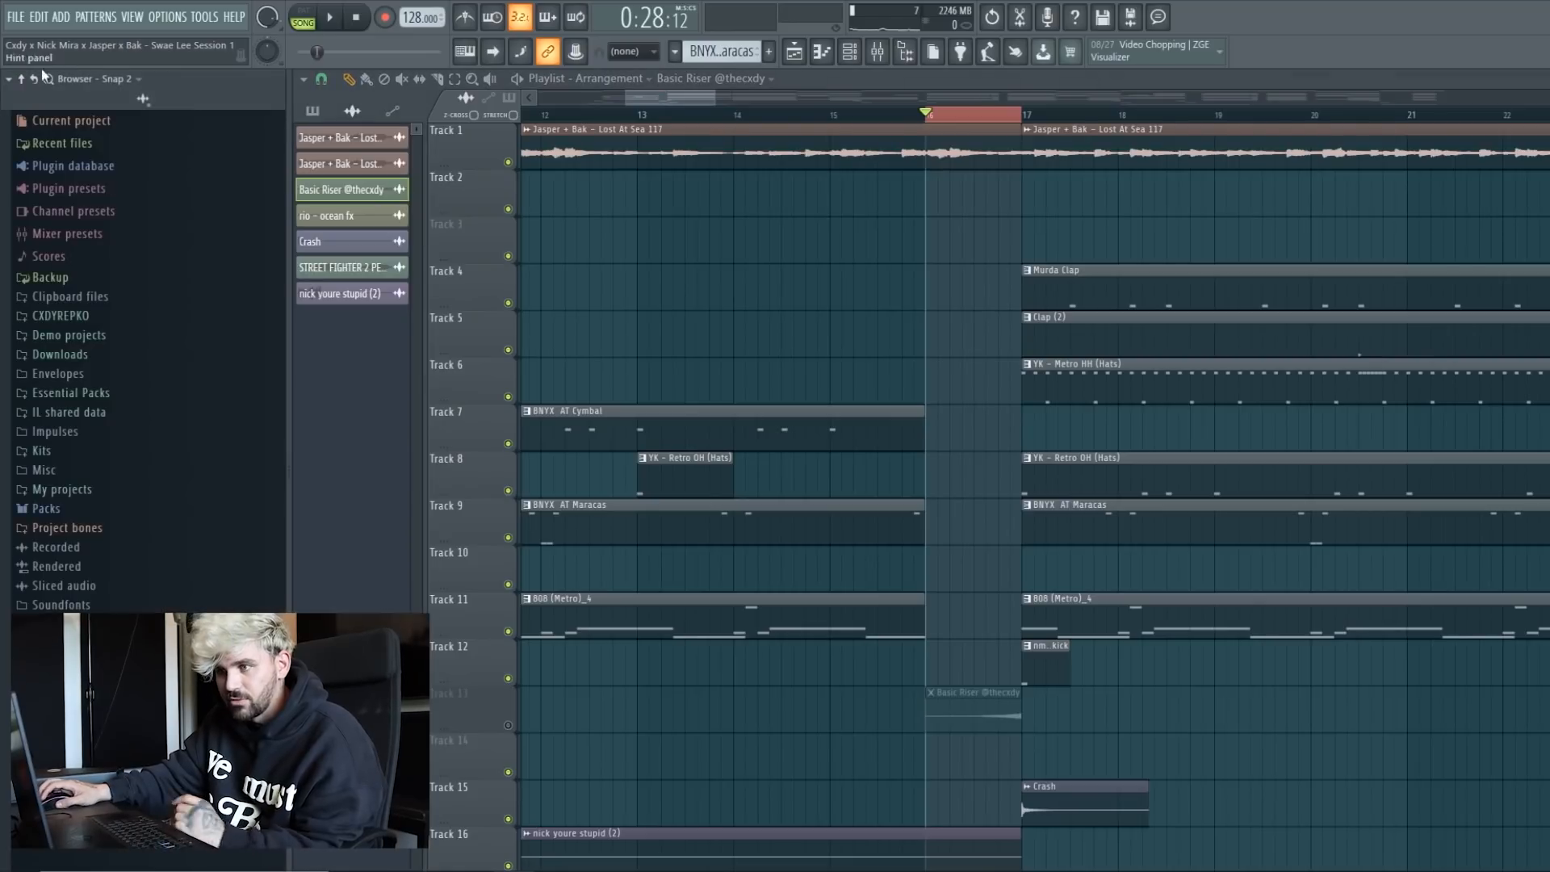
{"action": "left_click", "coordinate": [118, 395]}
{"action": "left_click", "coordinate": [129, 433]}
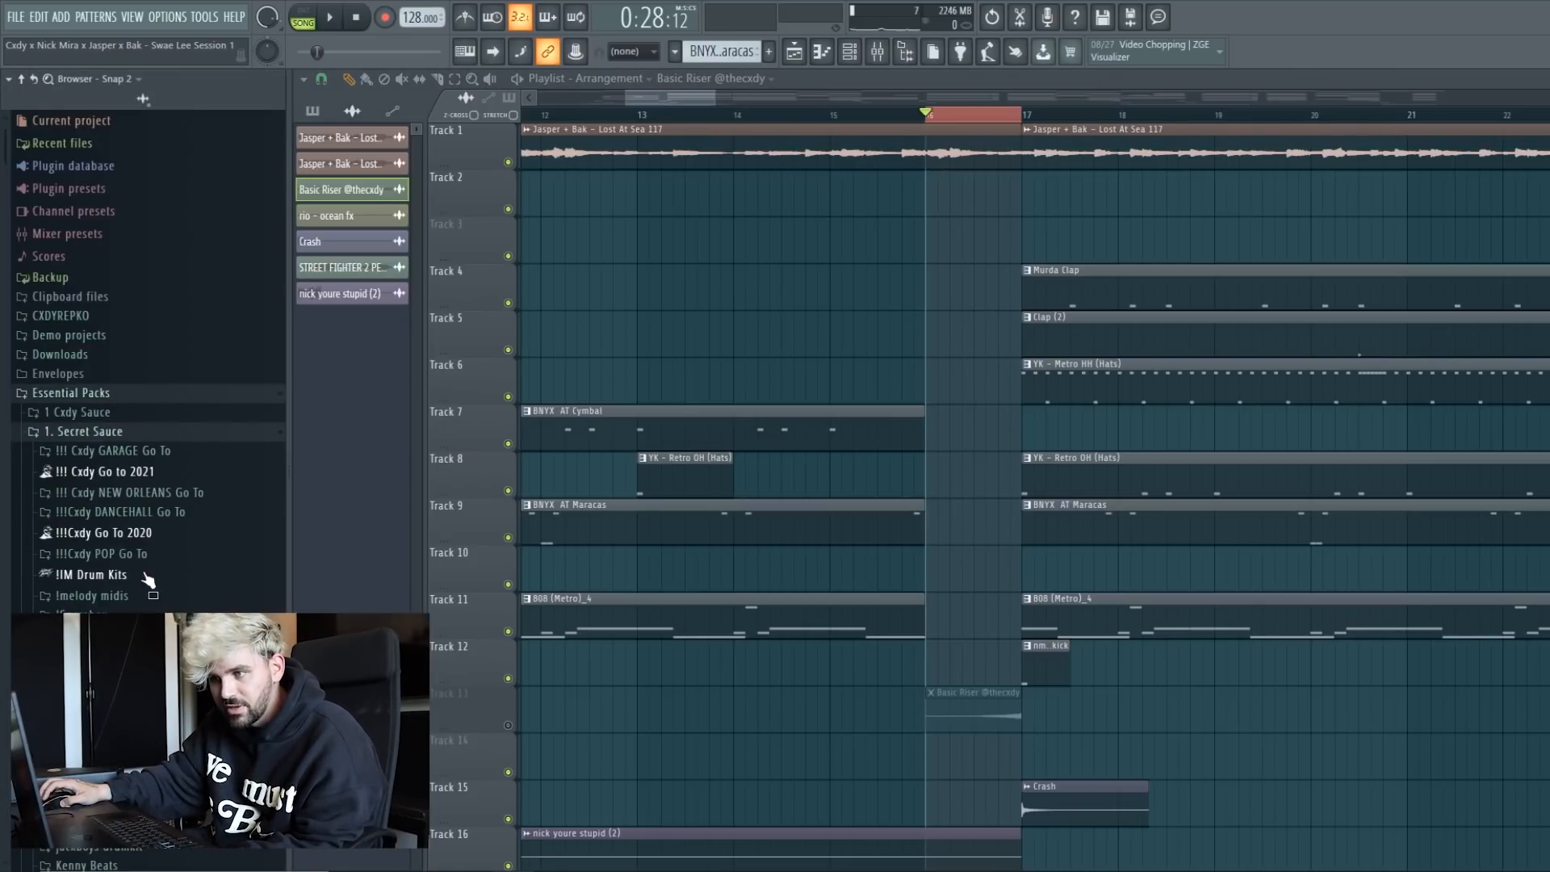
{"action": "left_click_drag", "start_coordinate": [152, 561], "coordinate": [953, 755]}
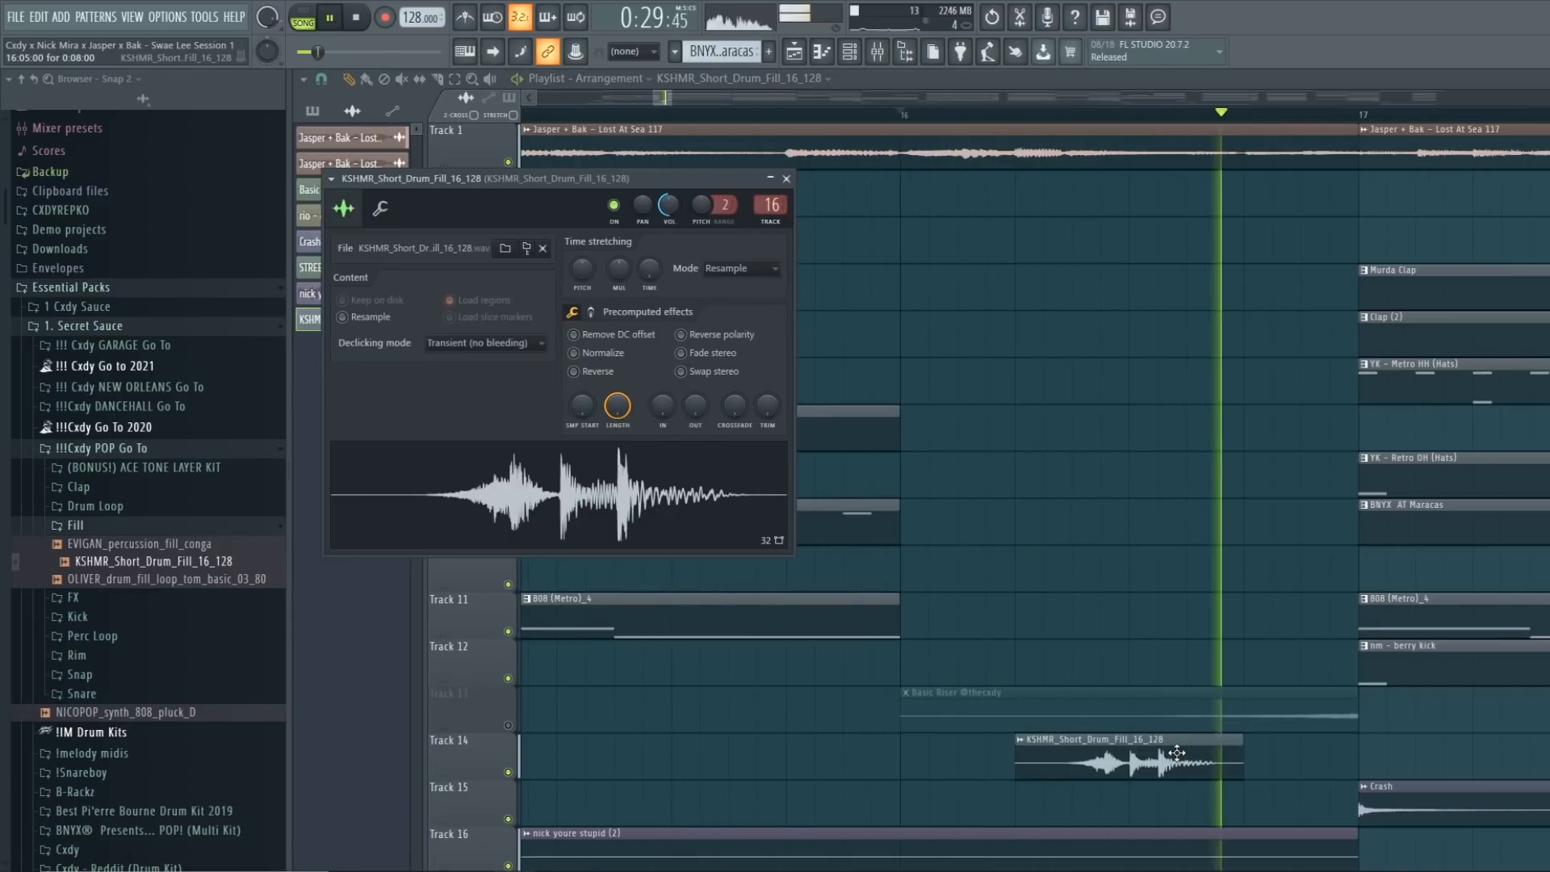
Step: Position the KSHMR drum fill clip on Track 14 to start at 16:10:00, checking its timing during playback
{"action": "left_click_drag", "start_coordinate": [1176, 751], "coordinate": [1393, 754]}
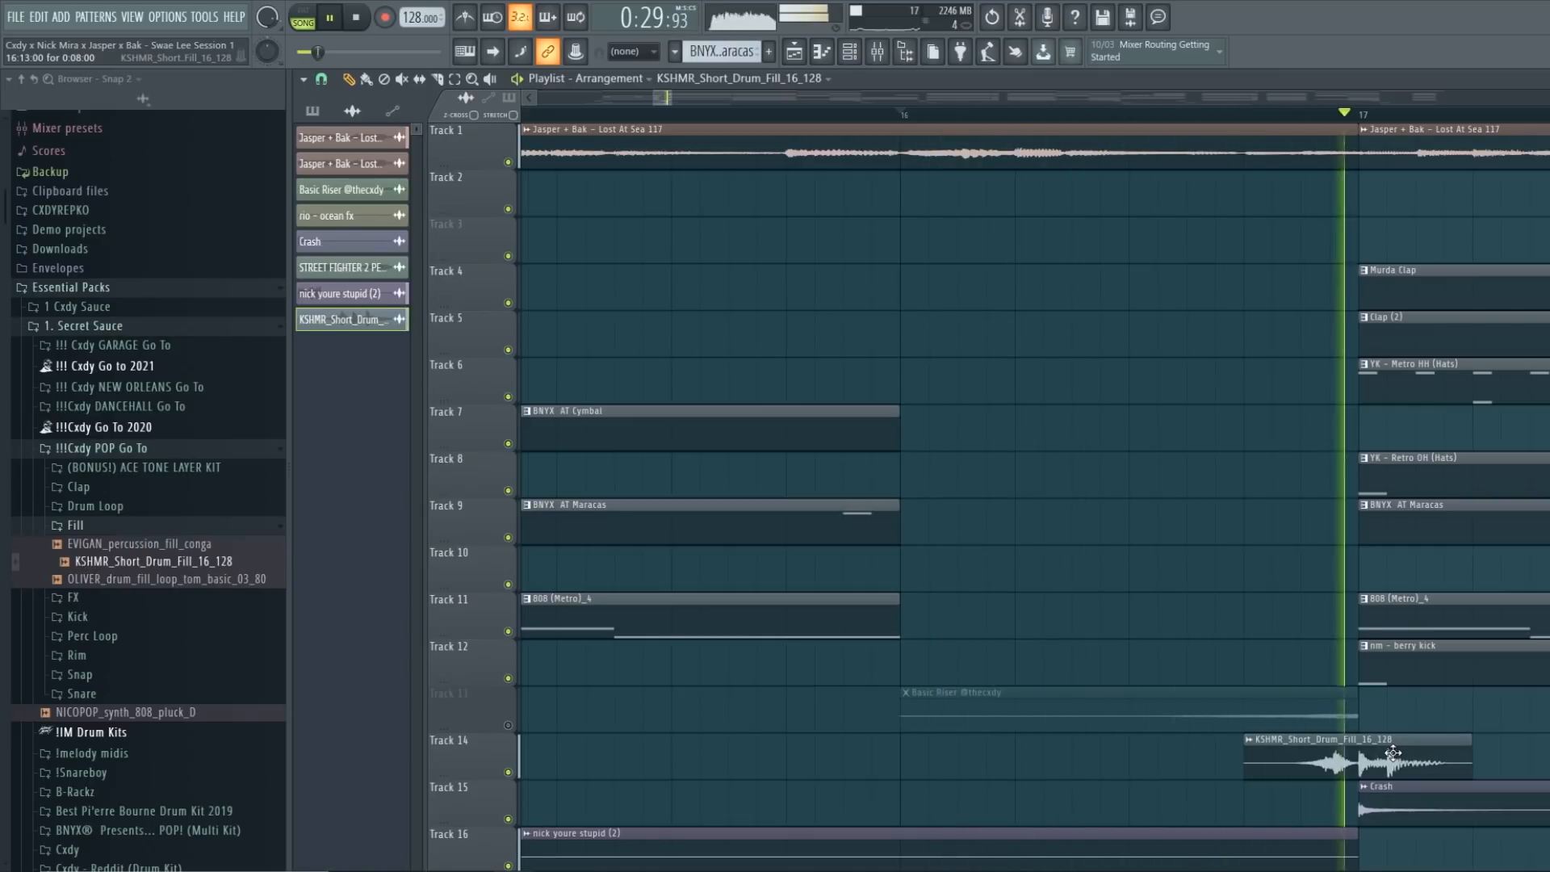
{"action": "left_click_drag", "start_coordinate": [1393, 753], "coordinate": [1366, 751]}
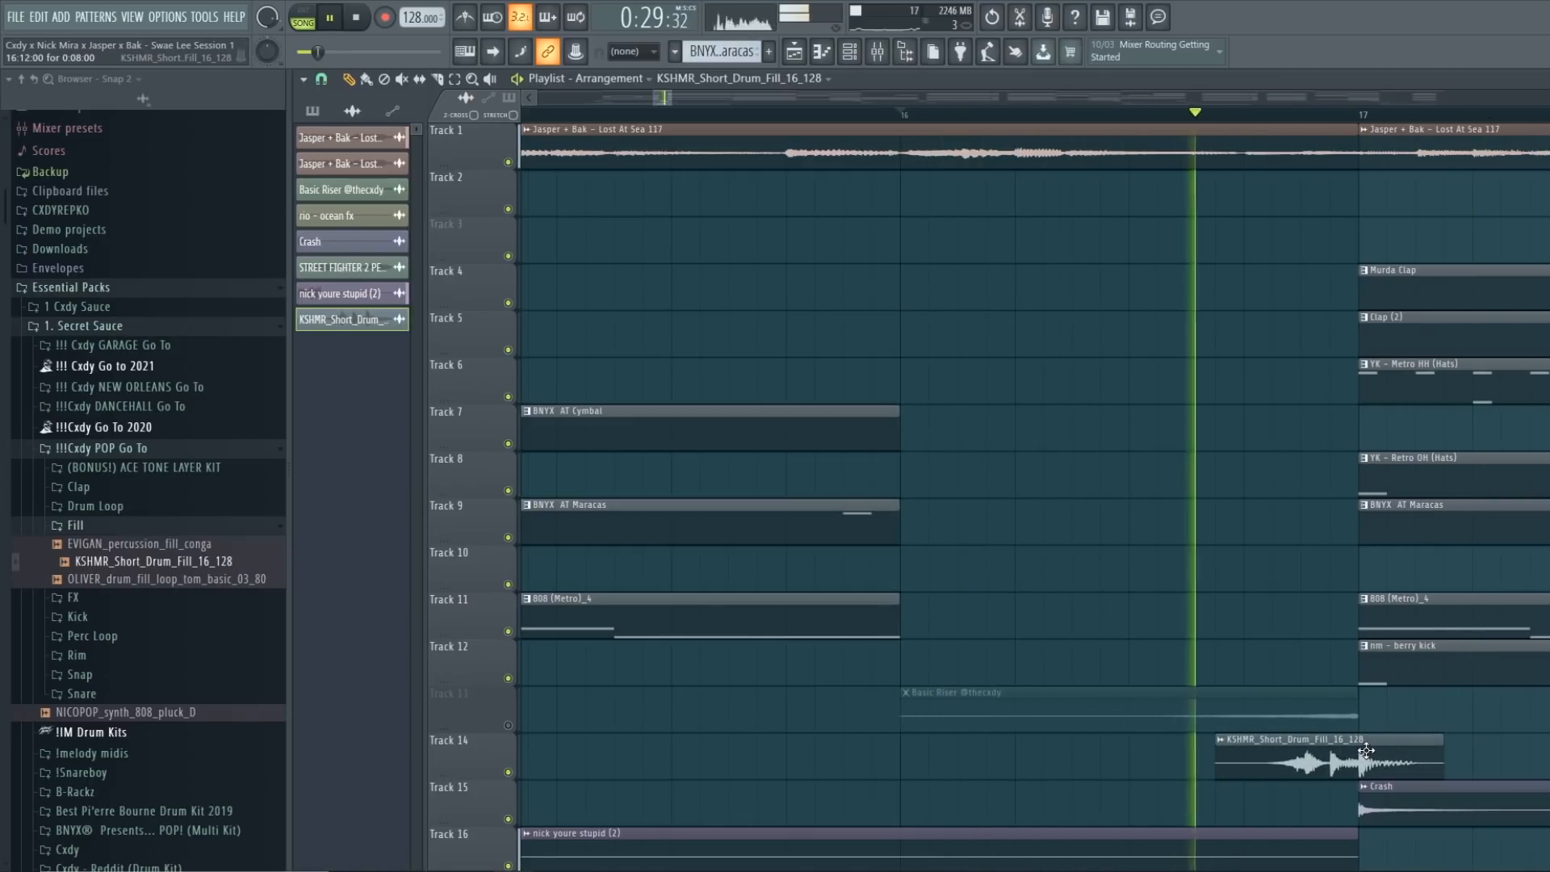
{"action": "key", "text": "space"}
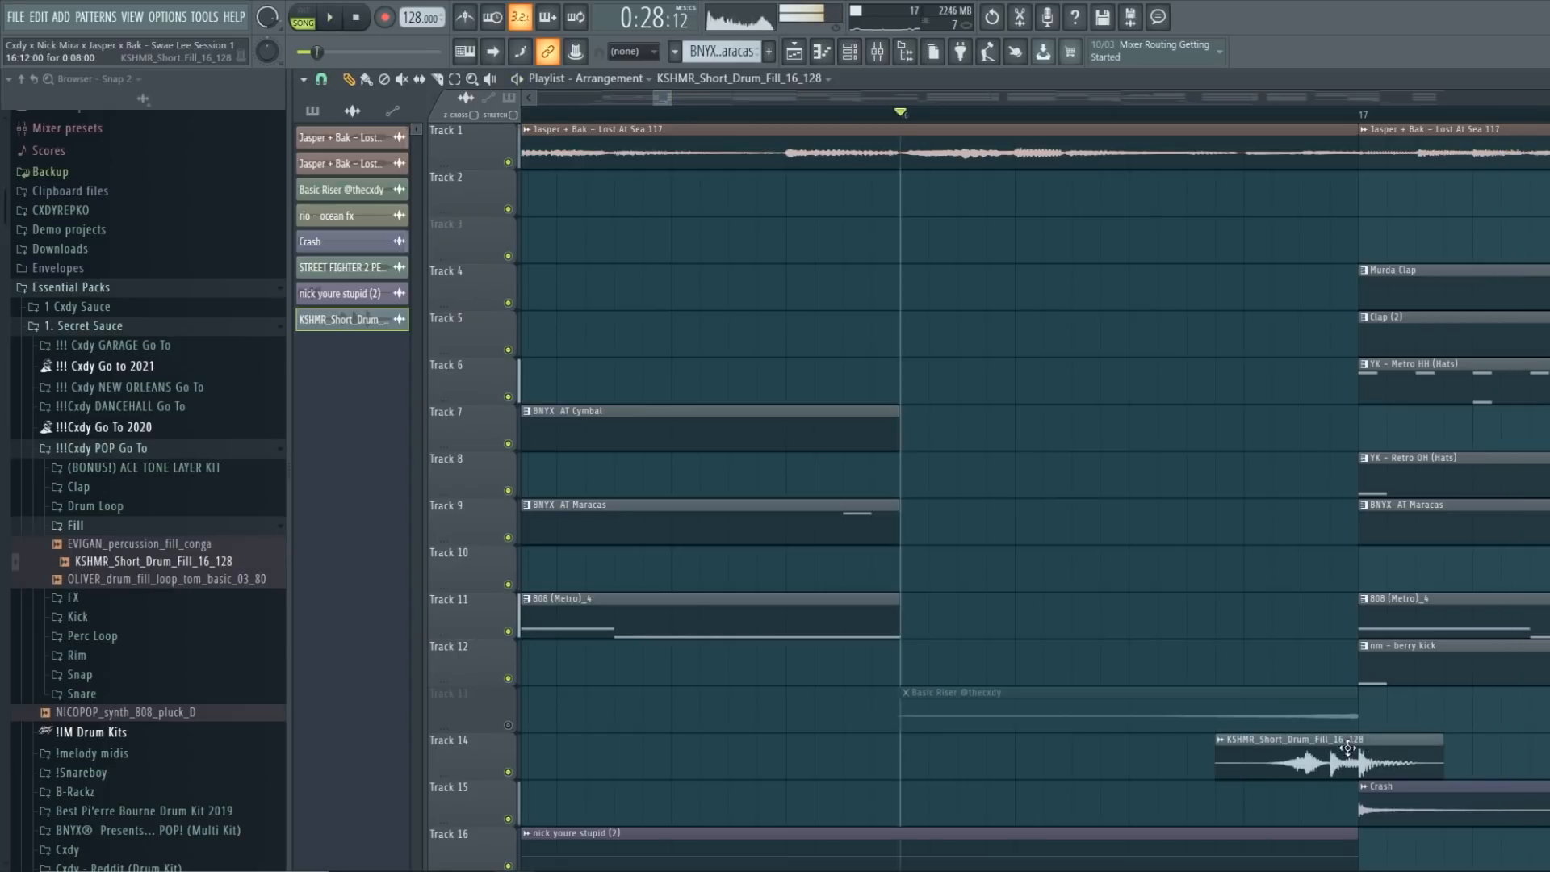
{"action": "left_click_drag", "start_coordinate": [1355, 751], "coordinate": [1322, 757]}
{"action": "key", "text": "space"}
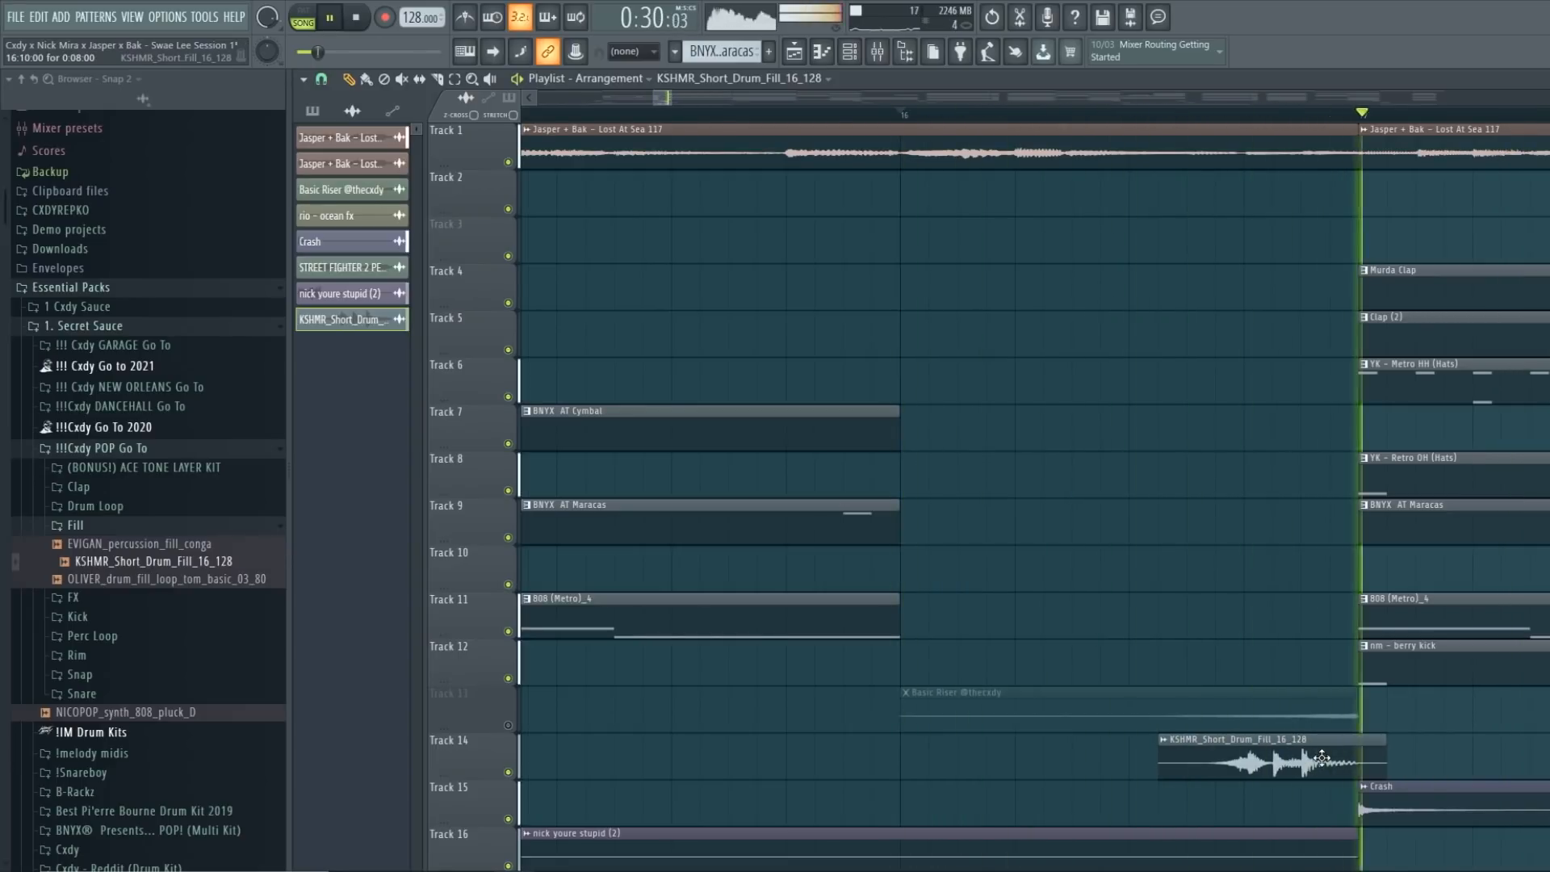
Step: Open the drum fill's mixer track and load Fruity Reeverb 2 in effect slot 4
{"action": "double_click", "coordinate": [1308, 747]}
{"action": "double_click", "coordinate": [764, 202]}
{"action": "key", "text": "space"}
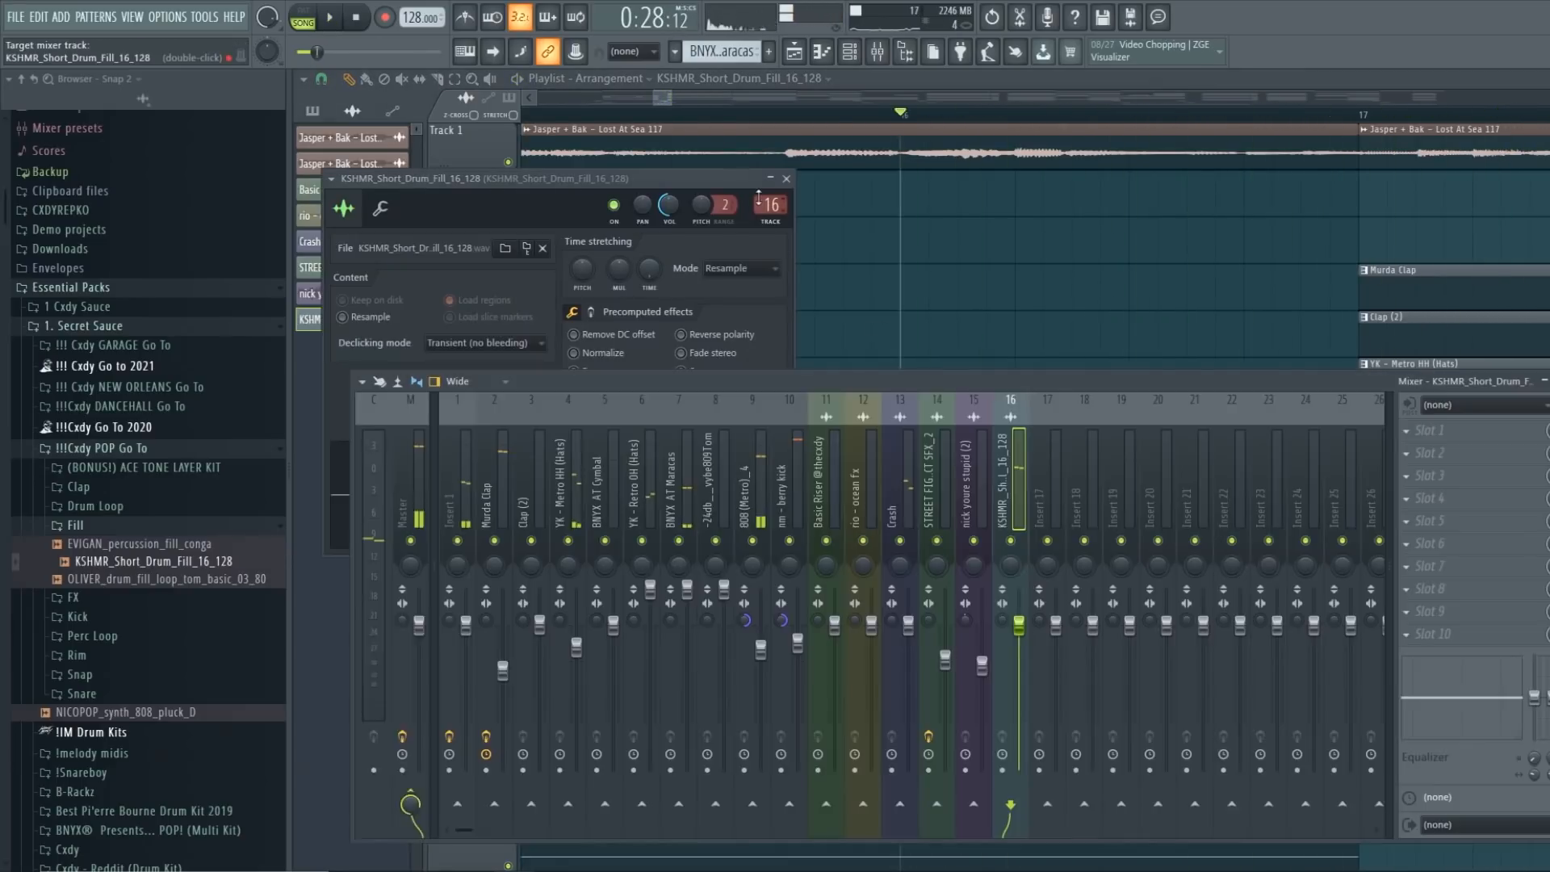
{"action": "left_click", "coordinate": [1407, 498]}
{"action": "left_click", "coordinate": [1033, 753]}
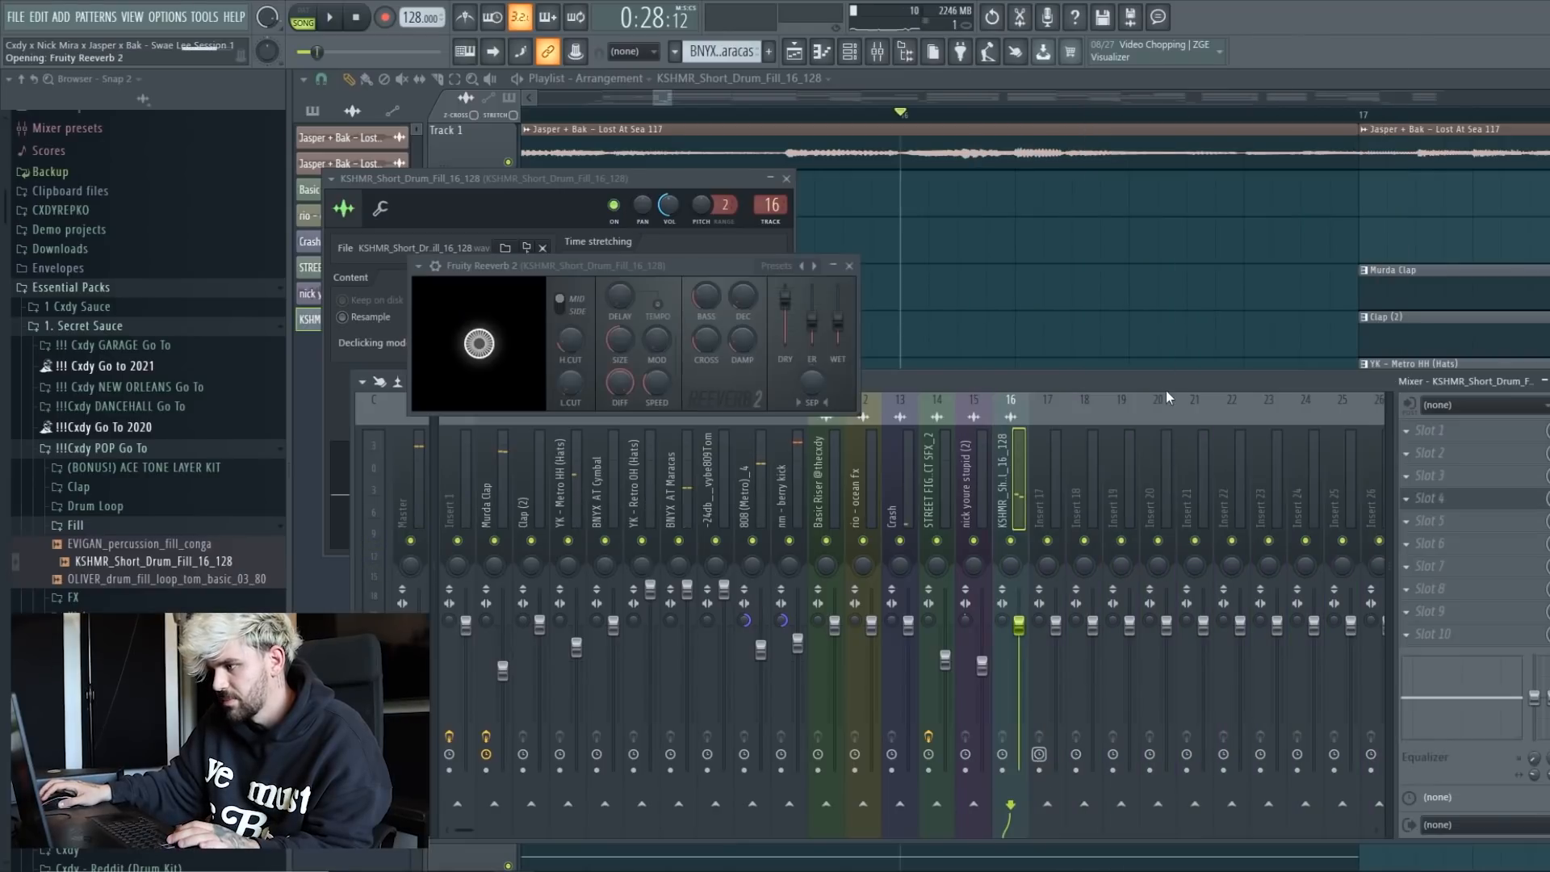
Step: Unmute Track 13 and extend the cymbal, maracas and 808 clips from bar 16 to bar 17
{"action": "key", "text": "F12"}
{"action": "left_click", "coordinate": [507, 725]}
{"action": "left_click_drag", "start_coordinate": [750, 638], "coordinate": [1343, 423]}
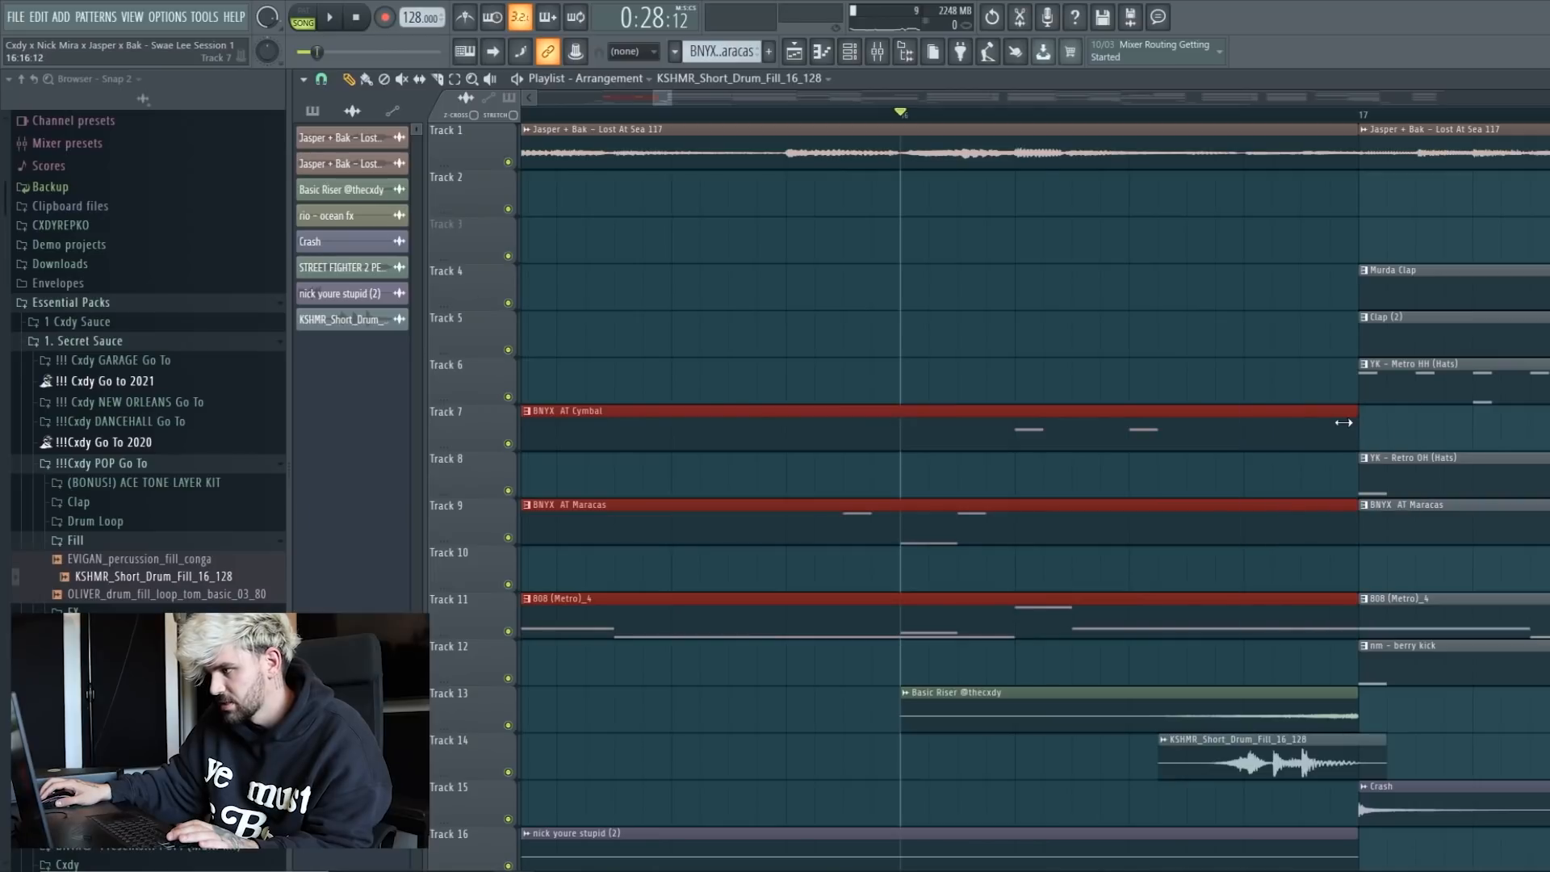
{"action": "left_click", "coordinate": [1266, 344]}
Step: Inspect the drum fill sample and highlight its stretch from 16:11:00 to 17:01:00 on the playlist timeline
{"action": "double_click", "coordinate": [1281, 760]}
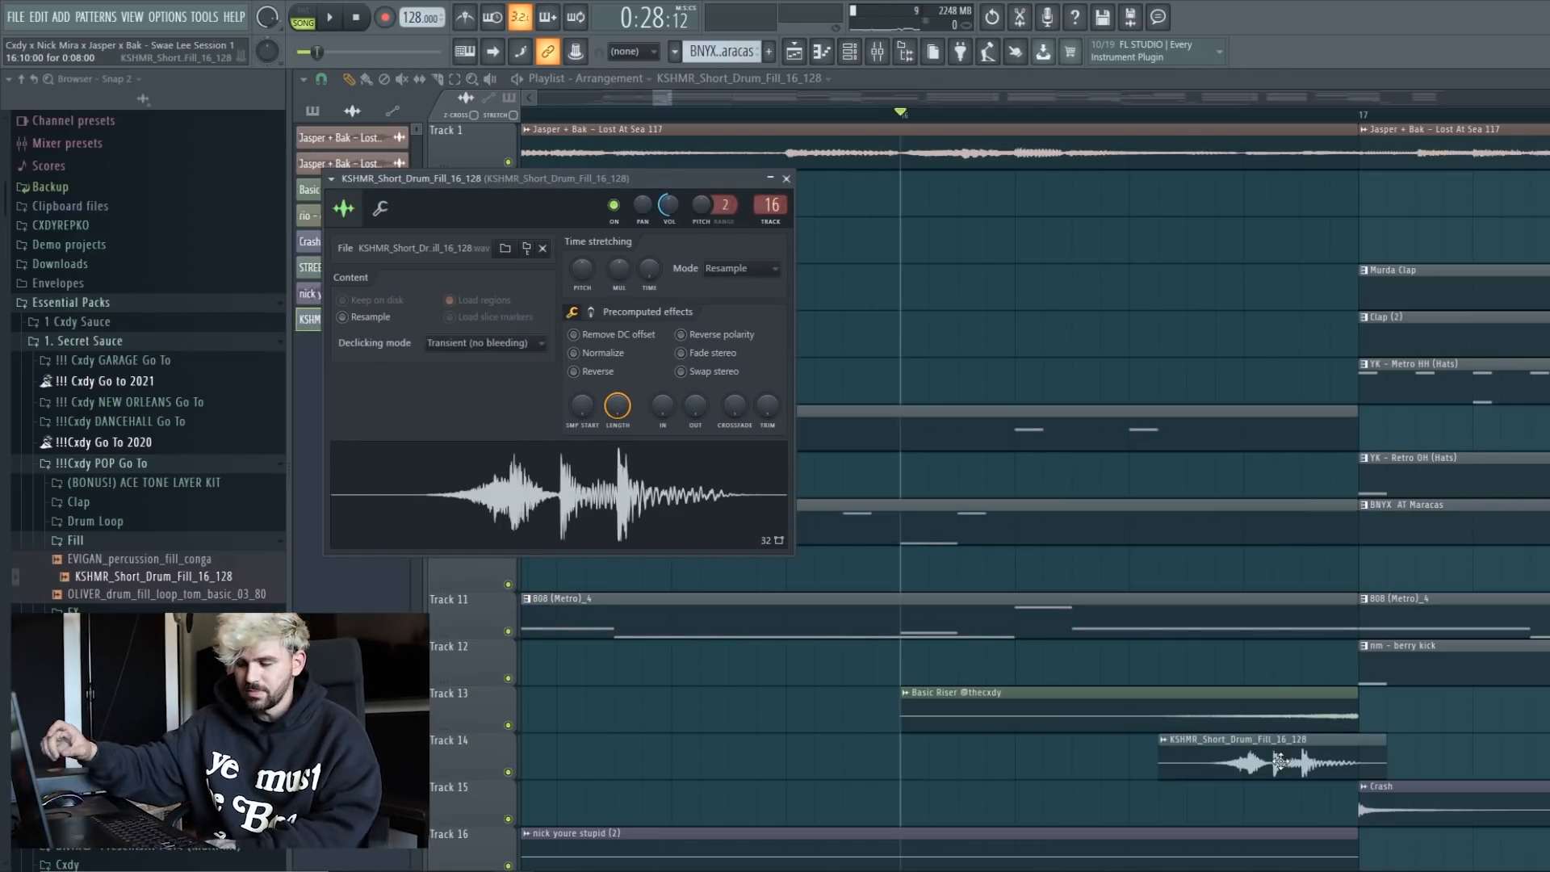
{"action": "left_click_drag", "start_coordinate": [1257, 120], "coordinate": [1367, 121]}
{"action": "scroll", "coordinate": [1367, 121], "scroll_direction": "down", "scroll_amount": 5}
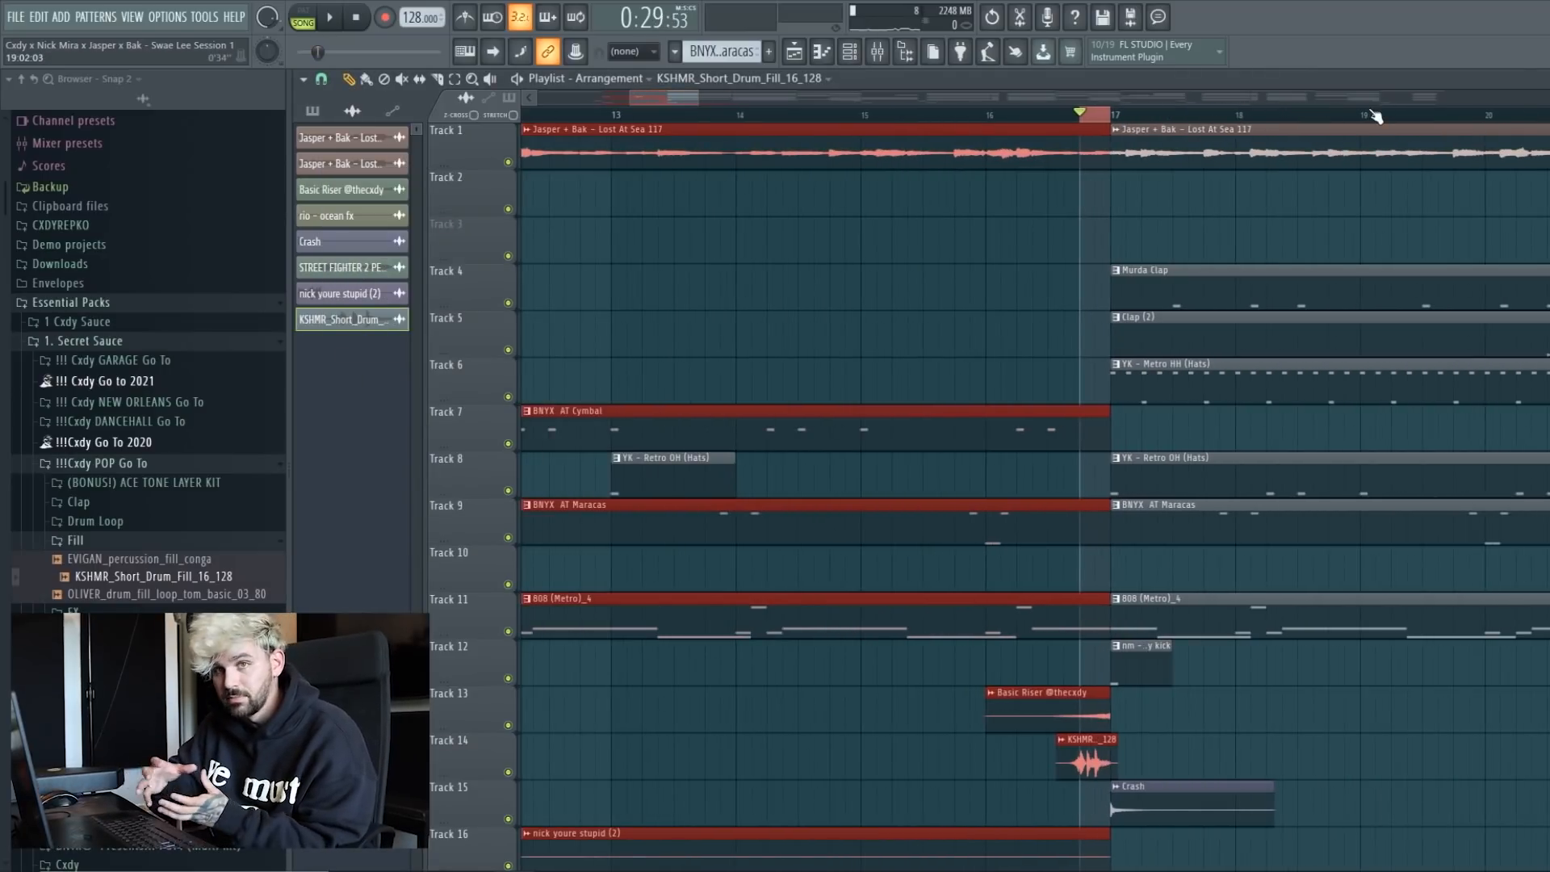
{"action": "right_click", "coordinate": [1376, 117]}
{"action": "scroll", "coordinate": [1019, 123], "scroll_direction": "left", "scroll_amount": 1}
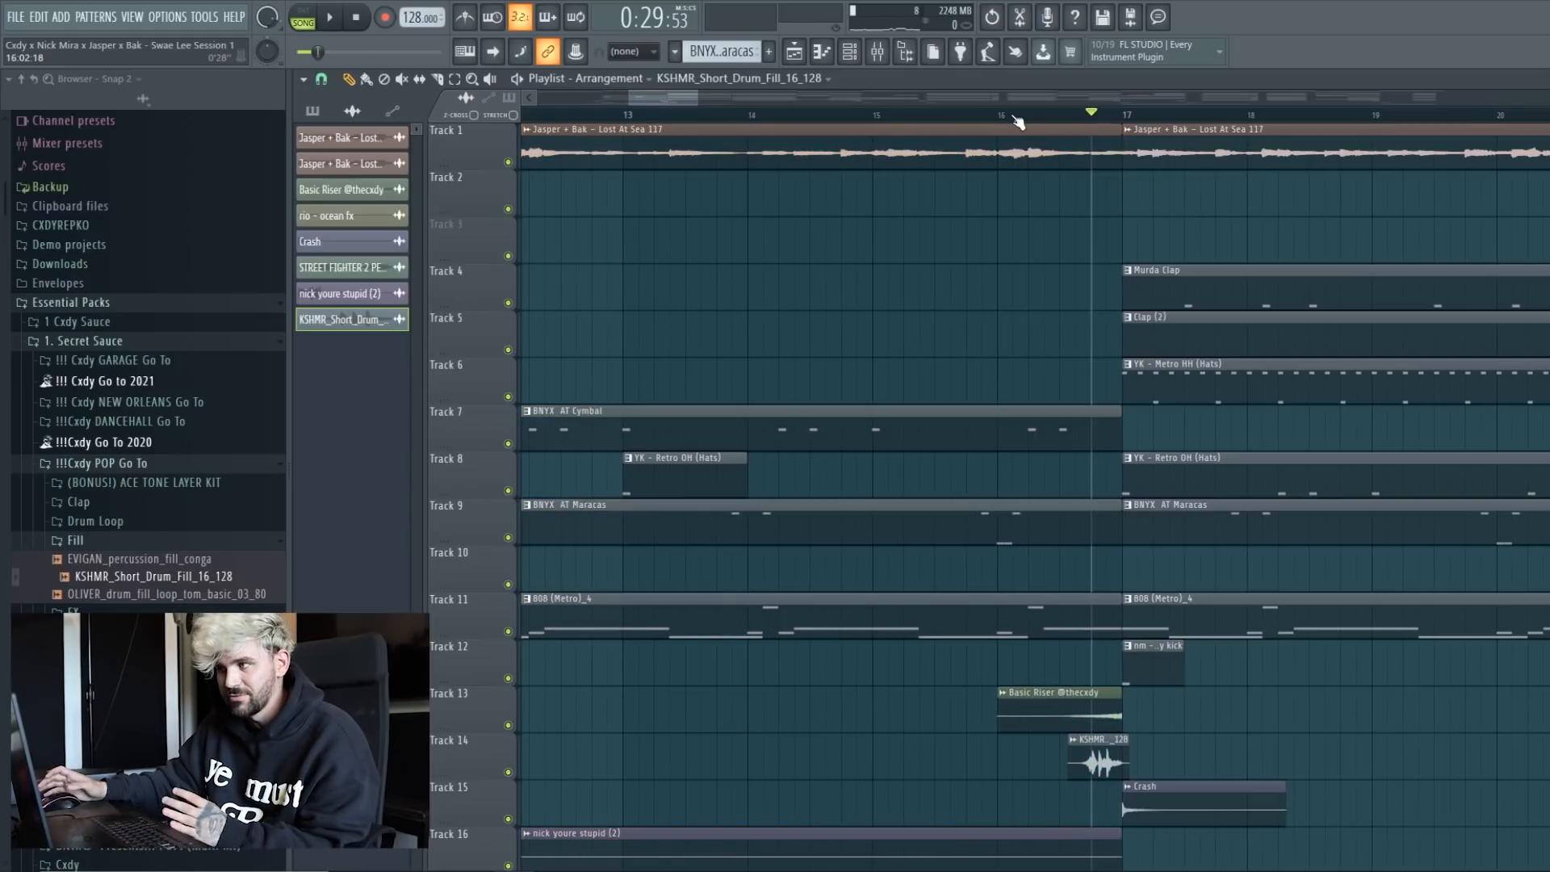
{"action": "left_click_drag", "start_coordinate": [1105, 121], "coordinate": [1134, 126]}
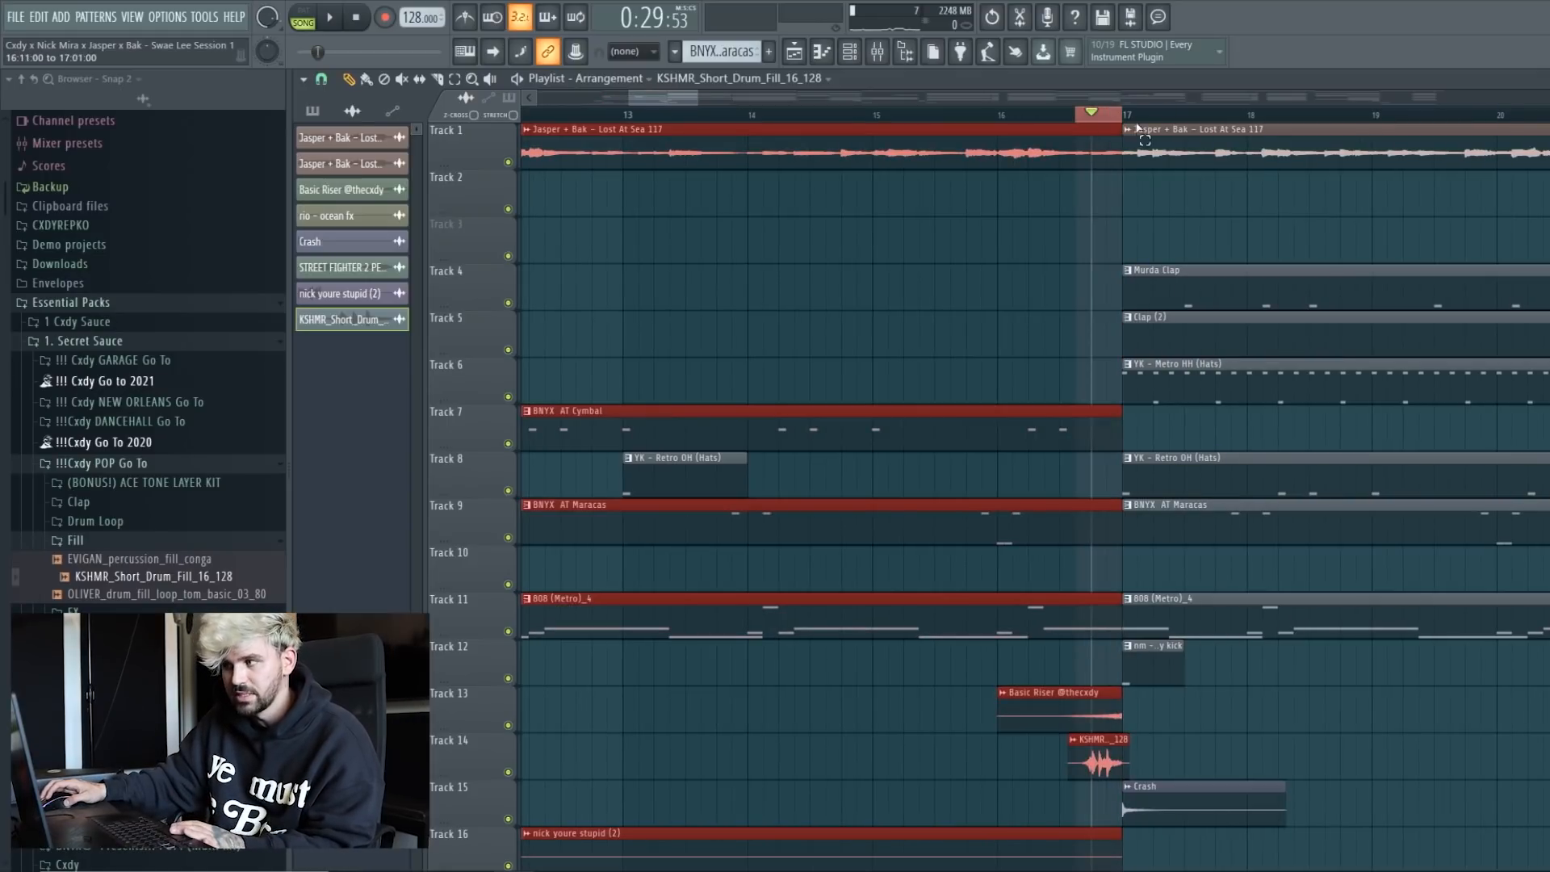
{"action": "left_click", "coordinate": [1077, 259], "text": "ctrl"}
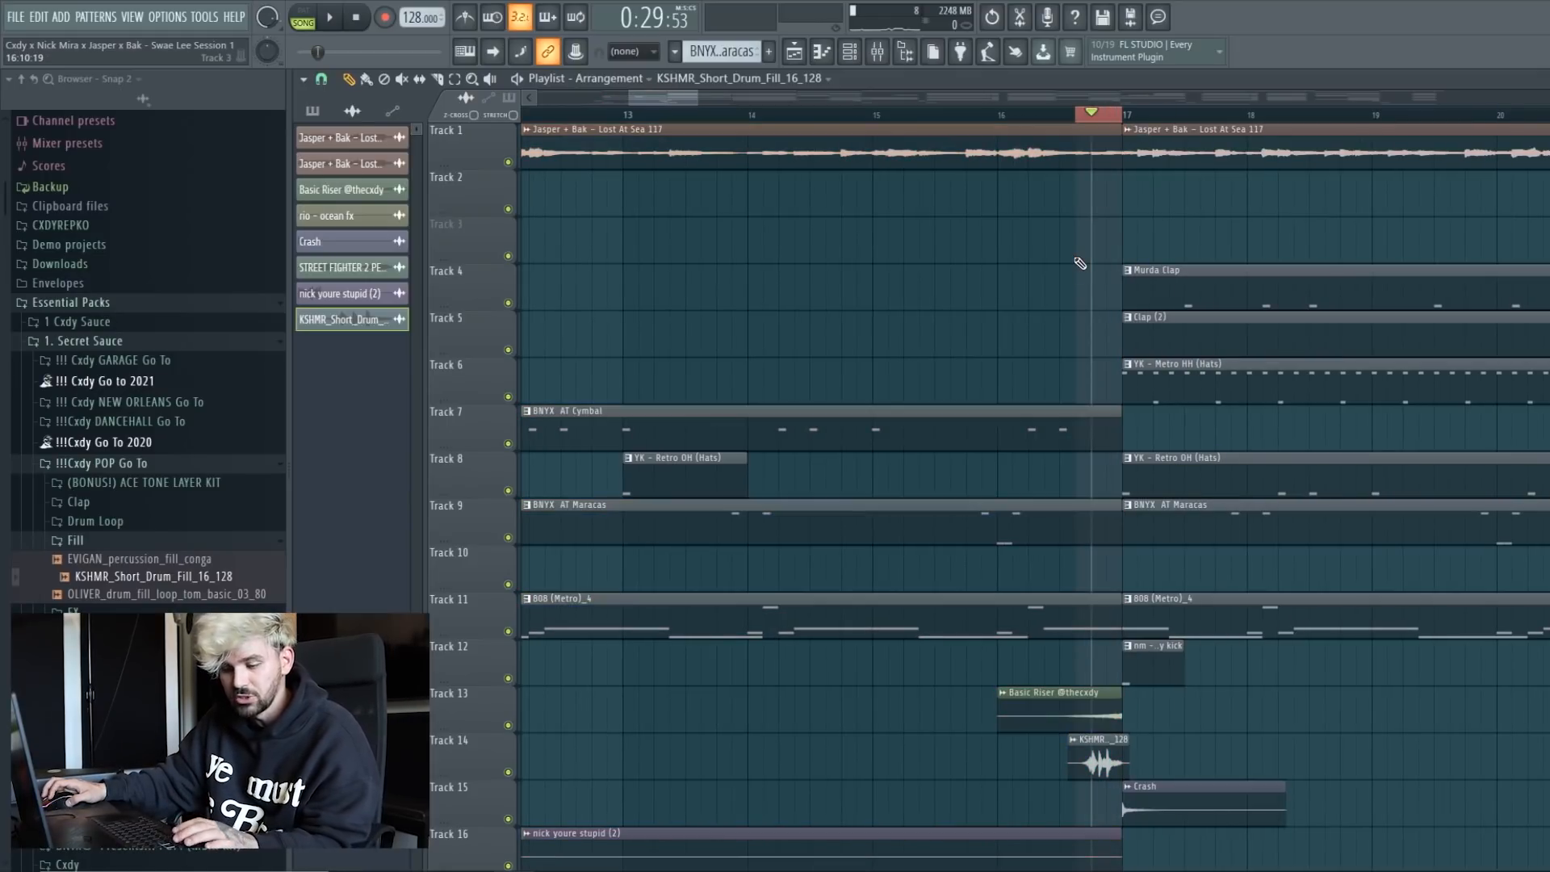
Step: Play the transition from just before bar 16 with the drum fill's sampler and mixer track open
{"action": "left_click", "coordinate": [985, 121]}
{"action": "key", "text": "space"}
{"action": "double_click", "coordinate": [1097, 757]}
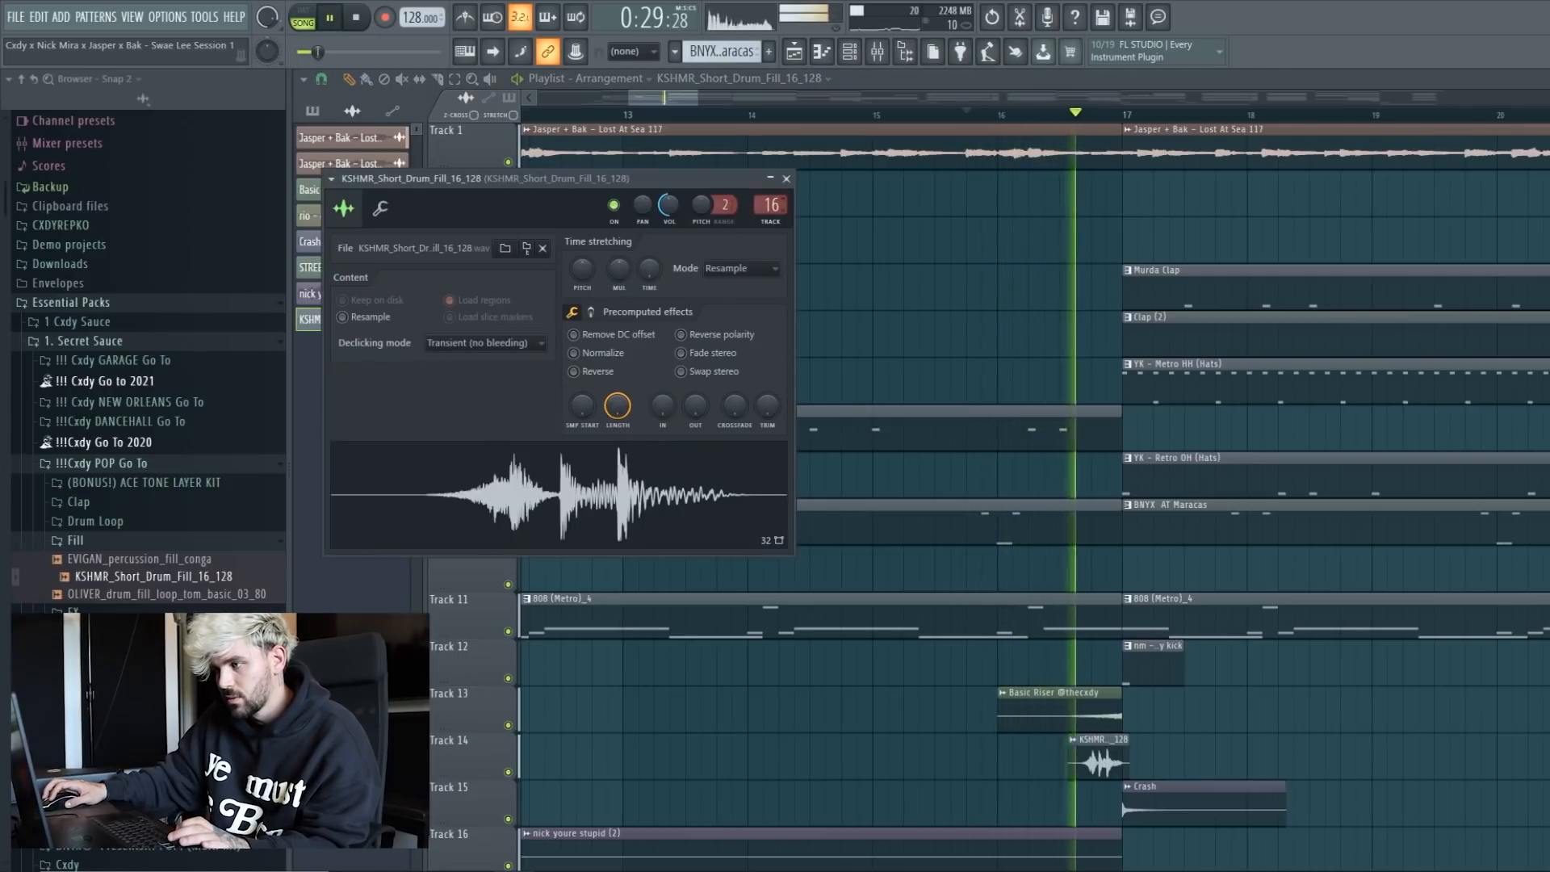
{"action": "key", "text": "F9"}
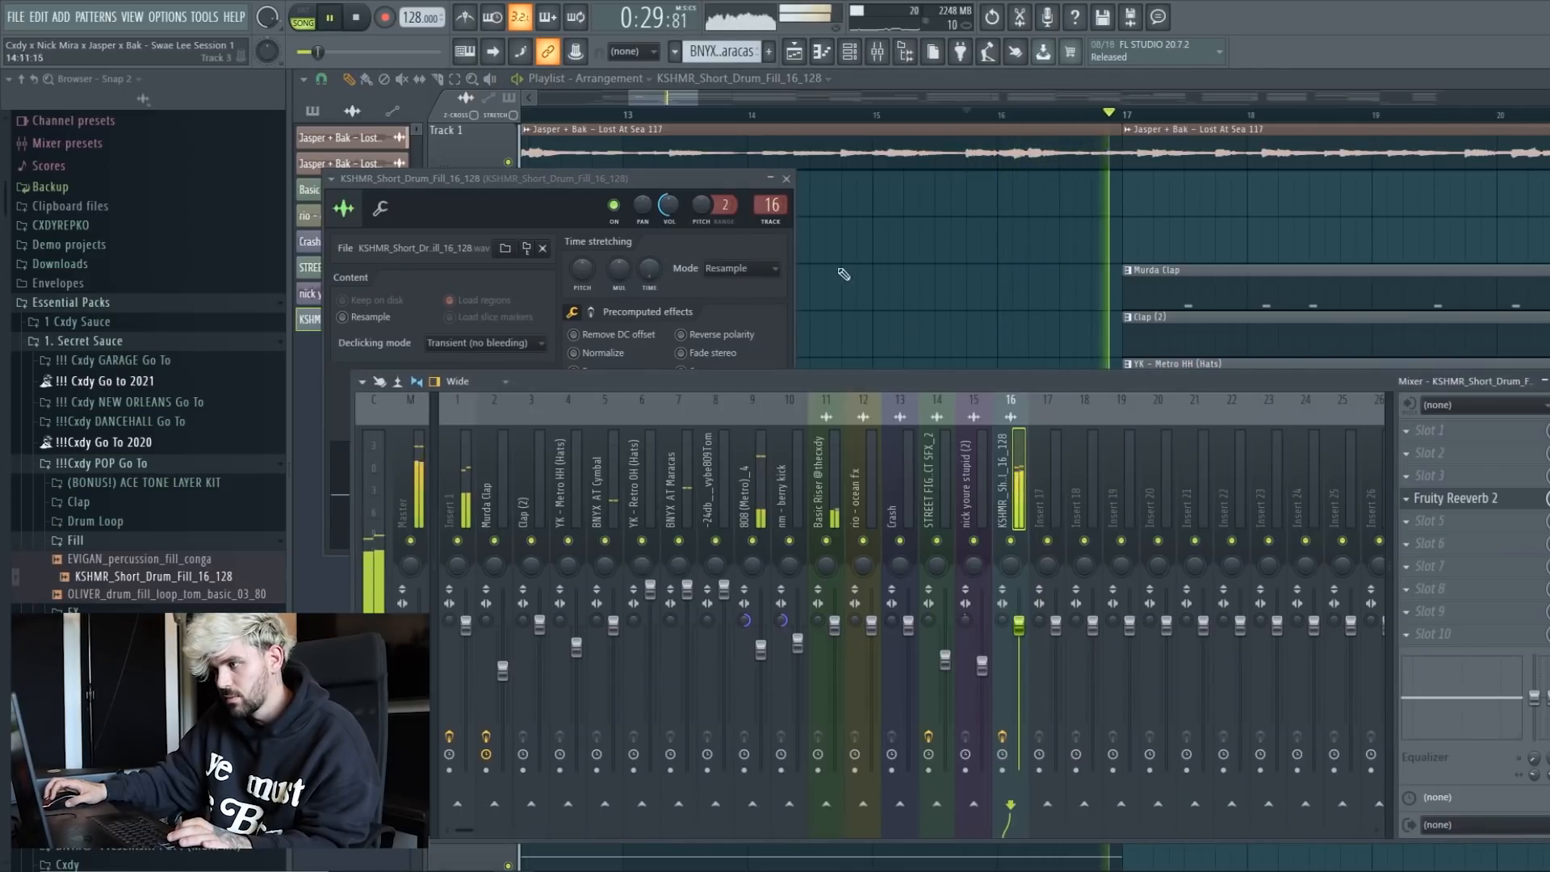
{"action": "left_click", "coordinate": [1459, 541]}
{"action": "left_click", "coordinate": [1451, 251]}
Step: Reopen the drum fill's sampler, toggle playback, and change the sample's time-stretching mode
{"action": "double_click", "coordinate": [1098, 757]}
{"action": "key", "text": "space"}
{"action": "left_click", "coordinate": [736, 268]}
{"action": "left_click", "coordinate": [727, 322]}
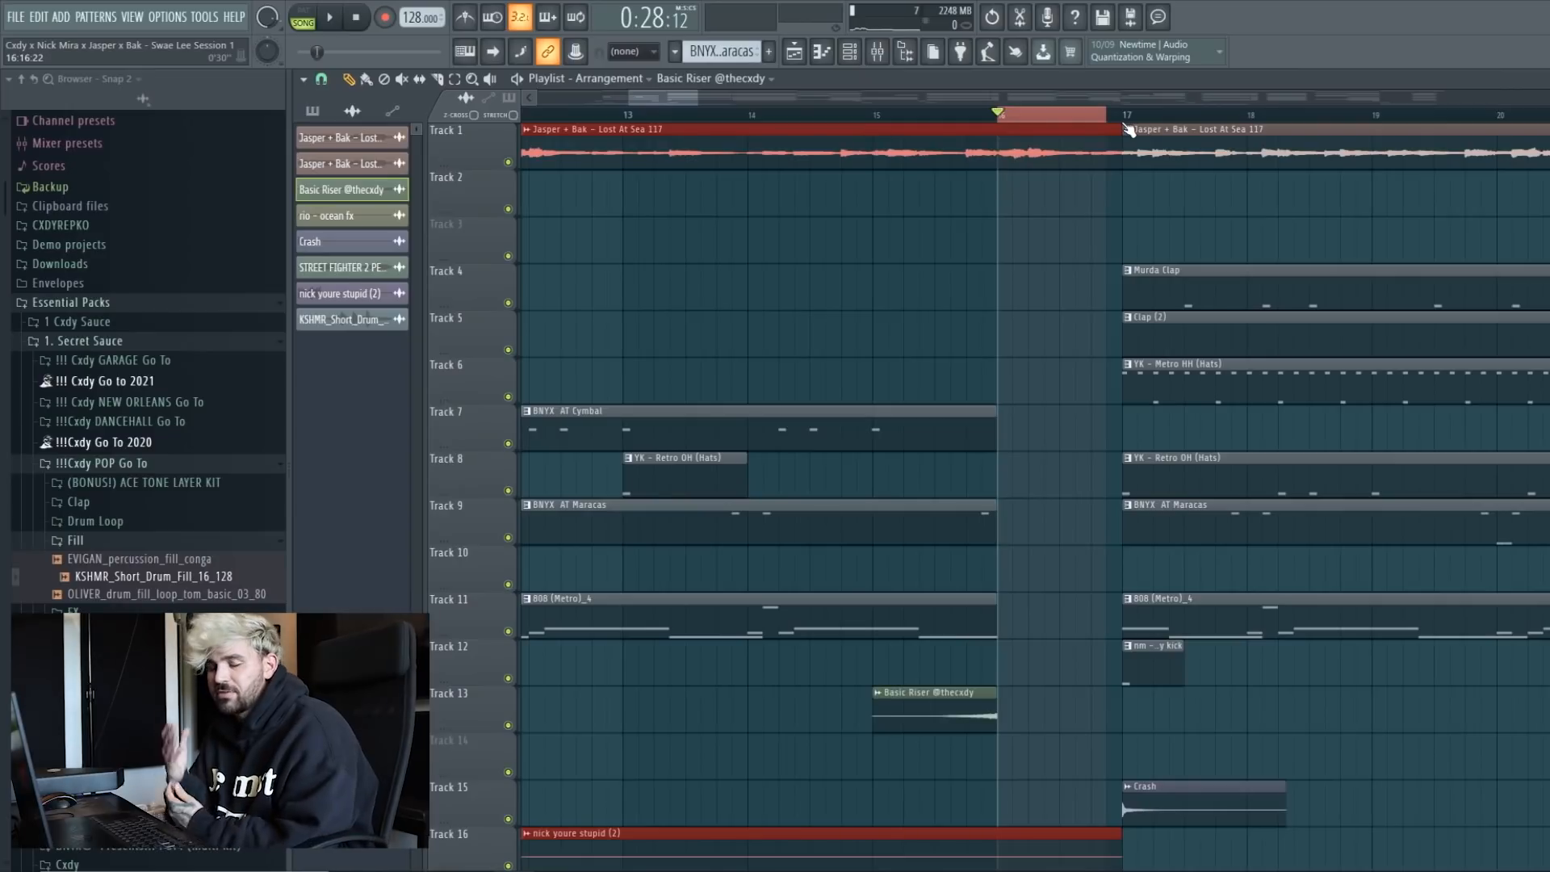
Step: Highlight the Crash on Track 15 and the open hat on Track 8 at bar 17, and clear the selection
{"action": "key", "text": "ctrl+d"}
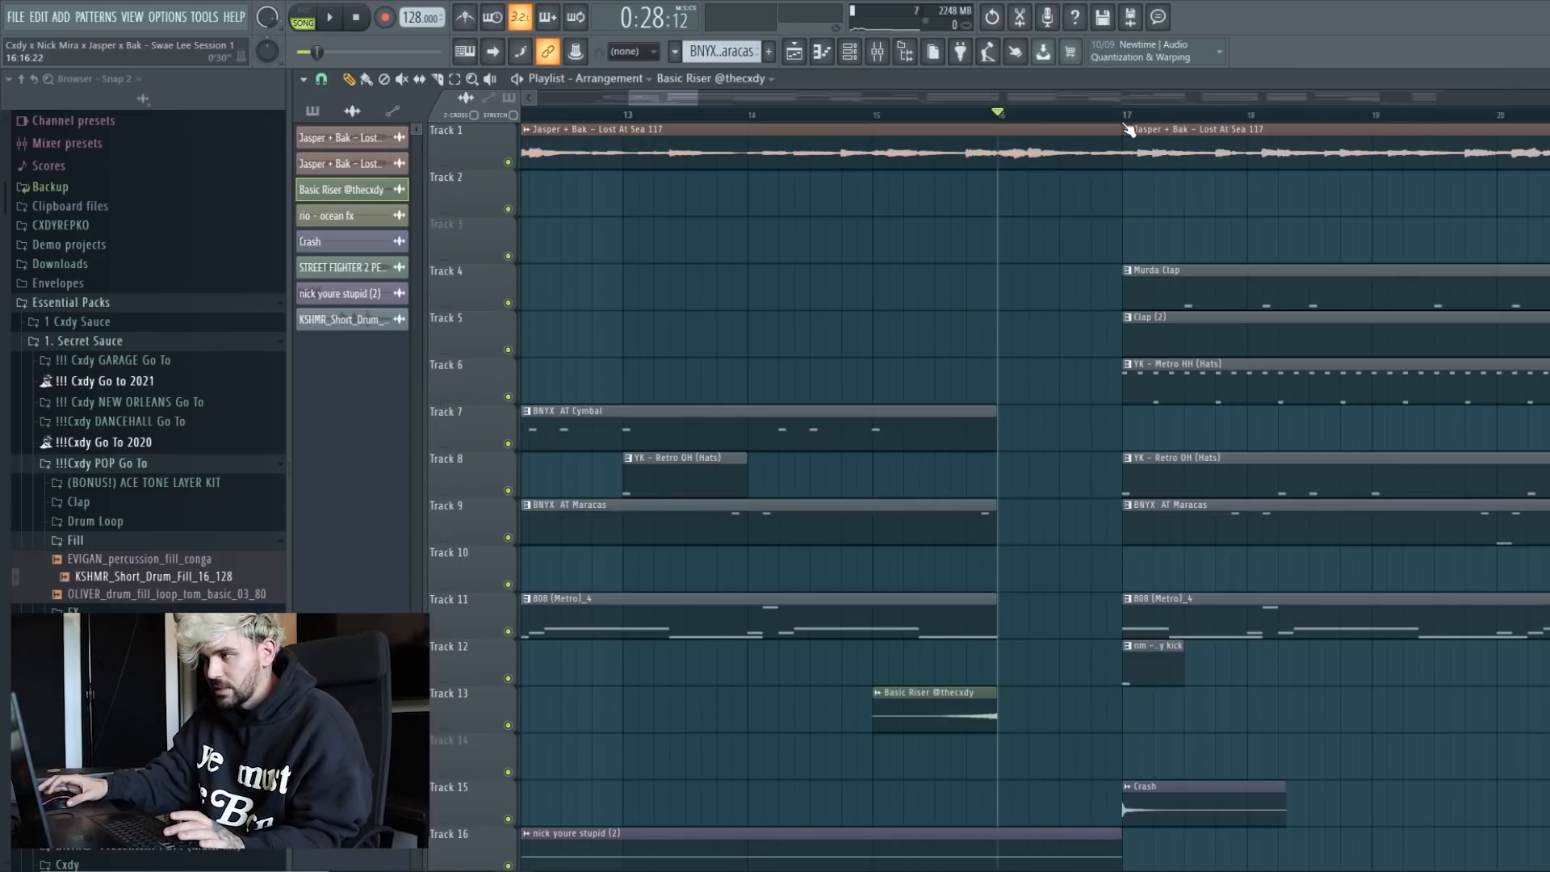
{"action": "scroll", "coordinate": [921, 517], "scroll_direction": "down", "scroll_amount": 4}
{"action": "mouse_move", "coordinate": [914, 527]}
{"action": "left_mouse_down"}
{"action": "mouse_move", "coordinate": [1022, 528]}
{"action": "mouse_move", "coordinate": [916, 527]}
{"action": "left_mouse_up"}
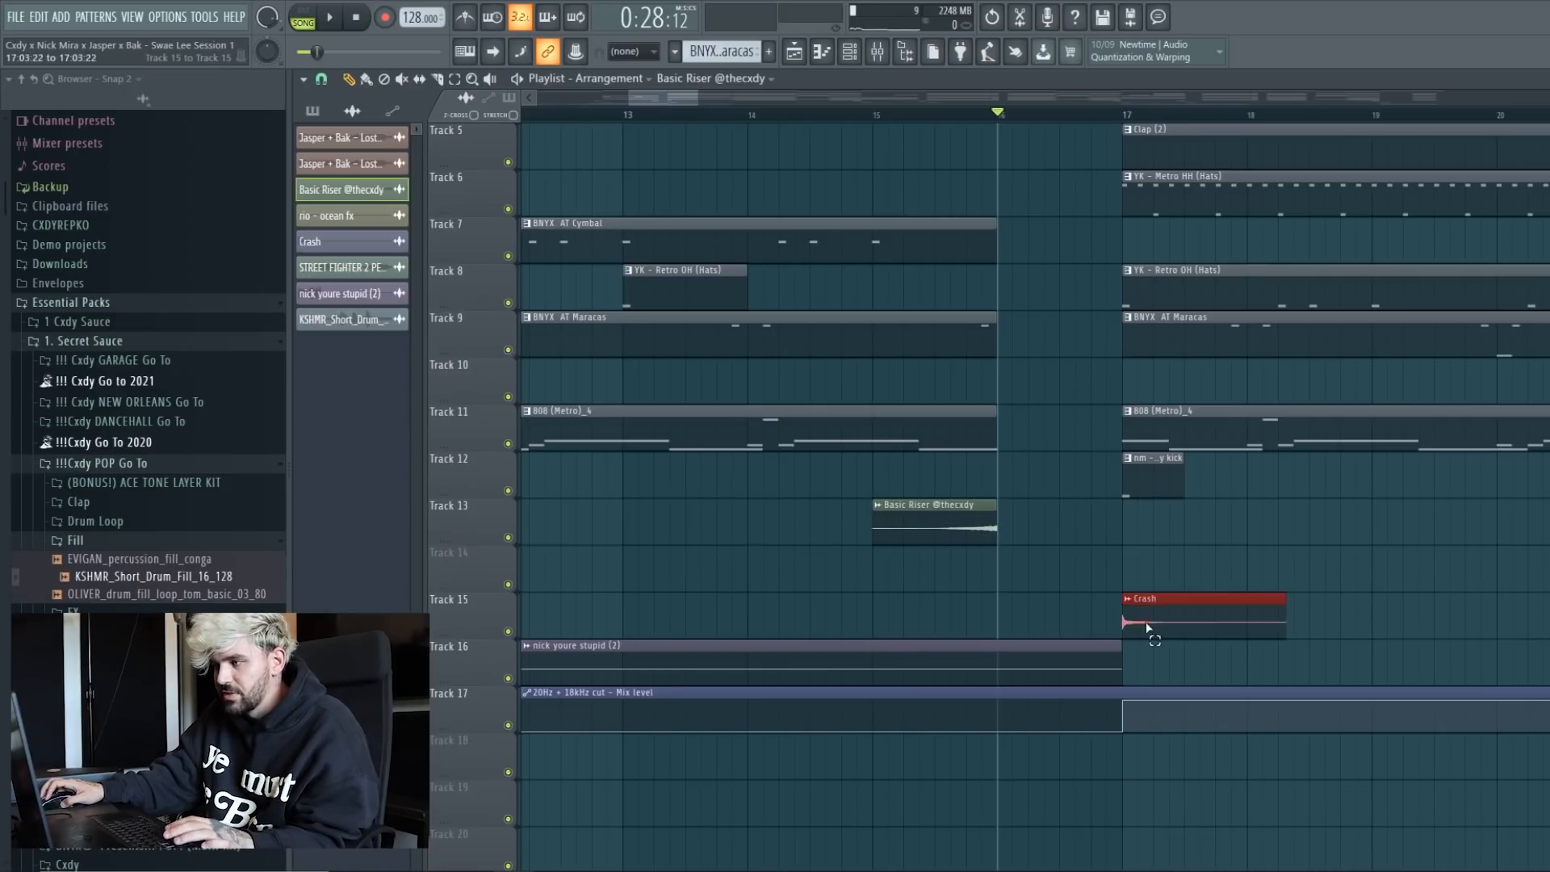
{"action": "left_click", "coordinate": [1160, 301], "text": "ctrl+shift"}
{"action": "left_click", "coordinate": [1313, 638], "text": "ctrl"}
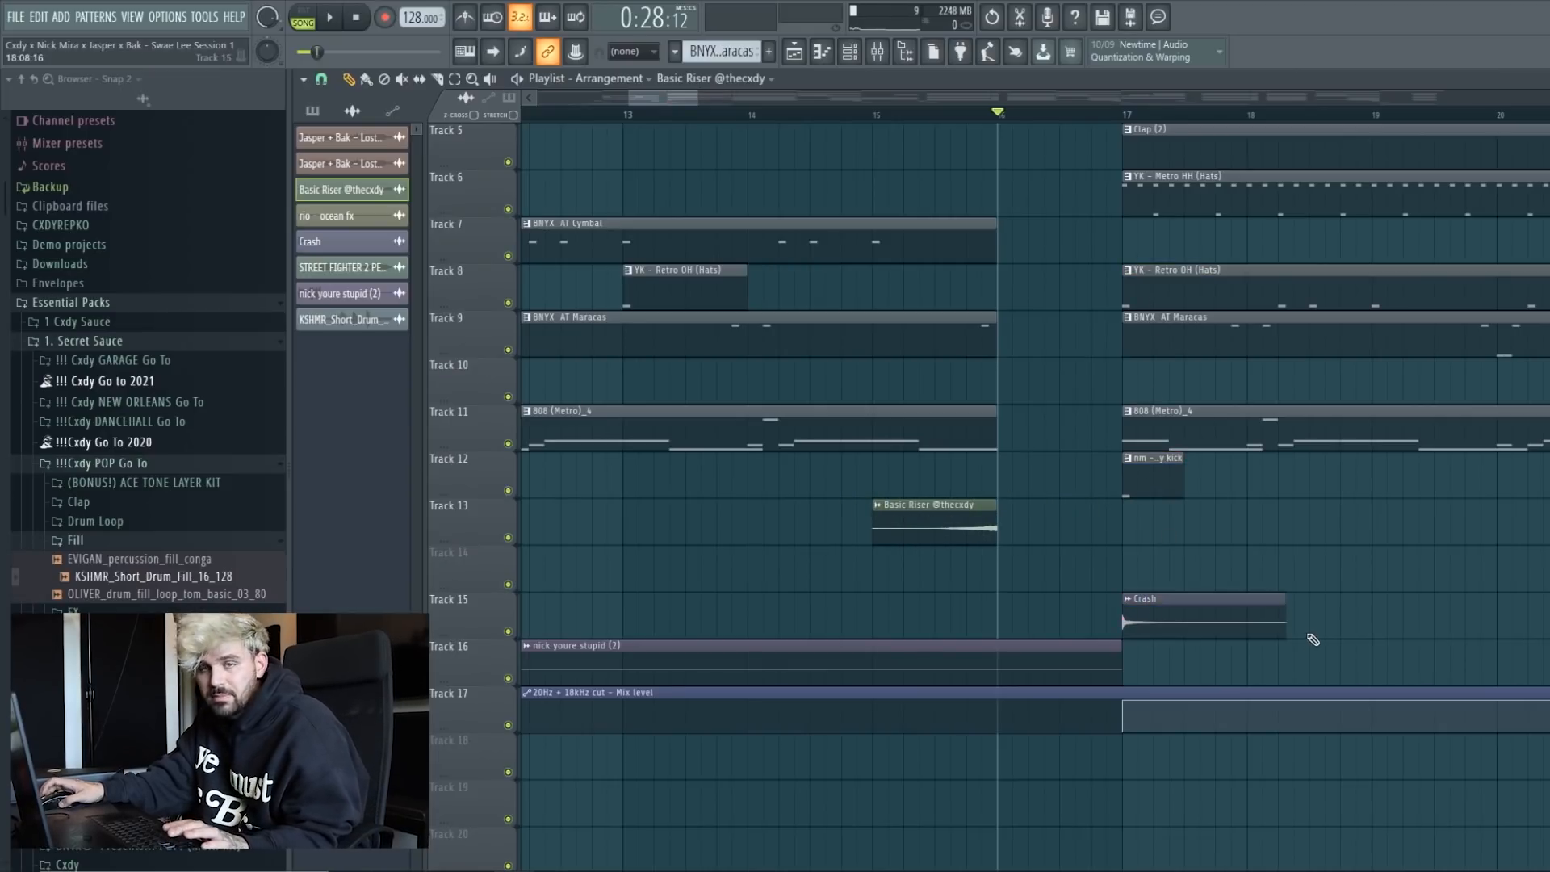
Step: Highlight the clips across the build-up from 8:13:00 to 17:01:00, and place the playhead at bar 9
{"action": "scroll", "coordinate": [1020, 133], "scroll_direction": "down", "scroll_amount": 3}
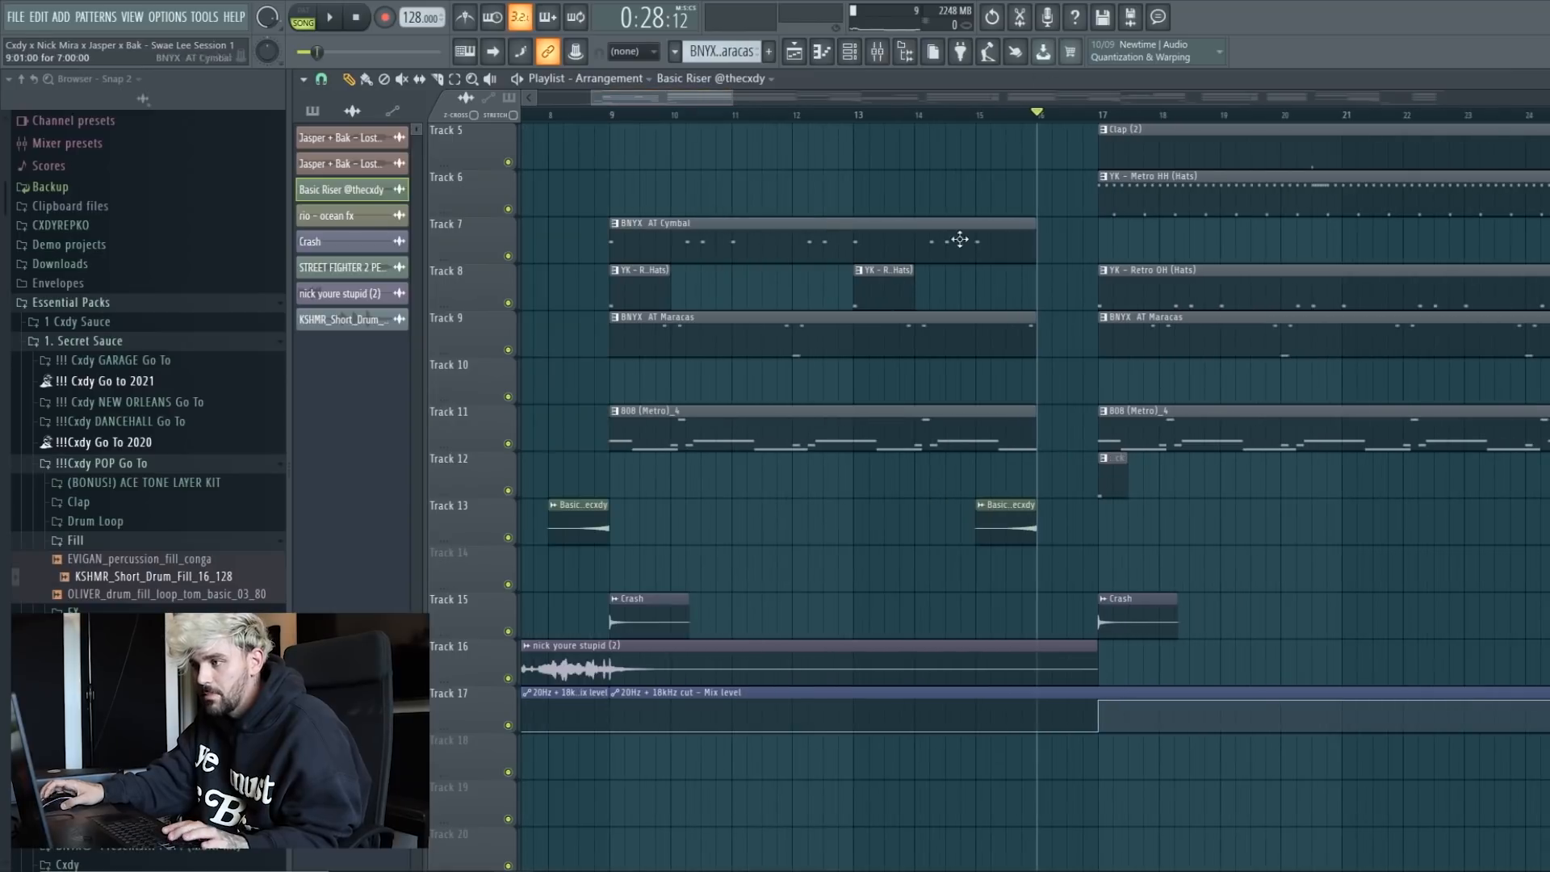
{"action": "scroll", "coordinate": [730, 204], "scroll_direction": "up", "scroll_amount": 3}
{"action": "left_click_drag", "start_coordinate": [612, 115], "coordinate": [1092, 171]}
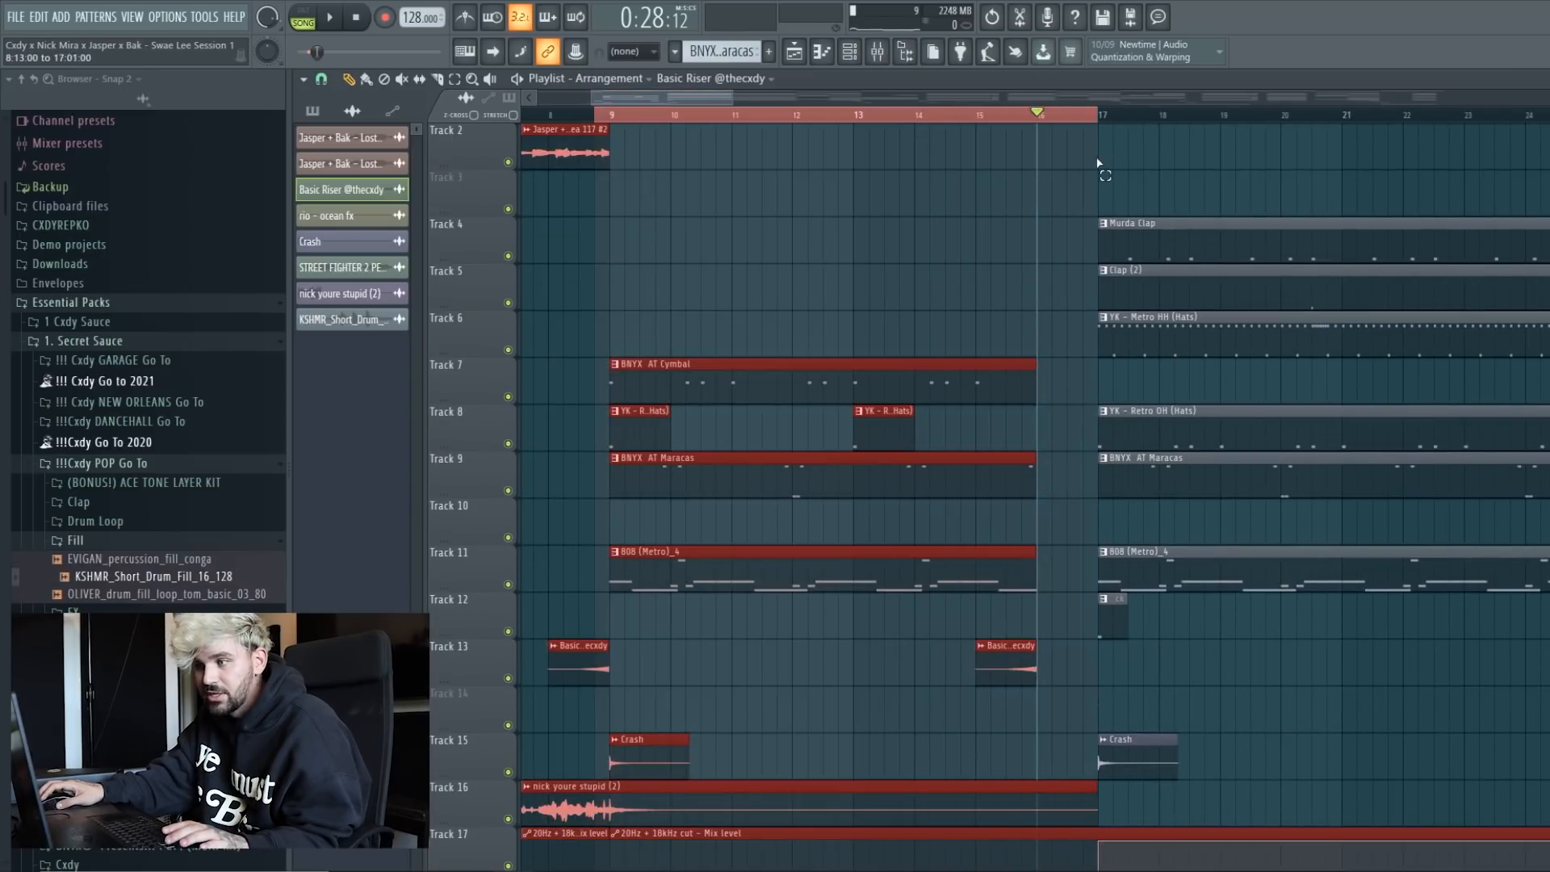
{"action": "left_click", "coordinate": [628, 117]}
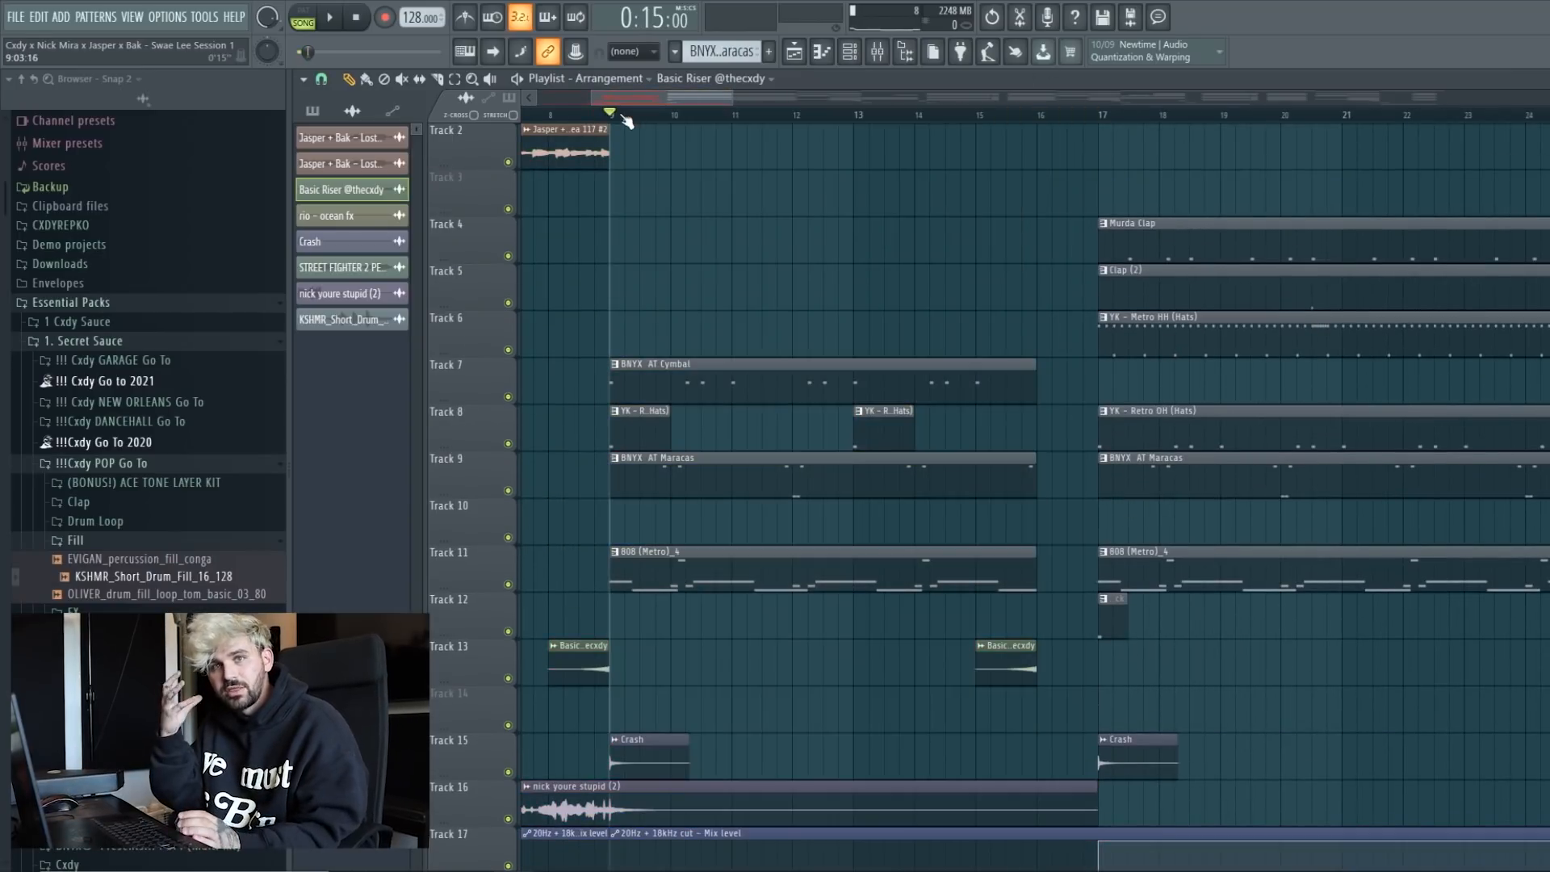